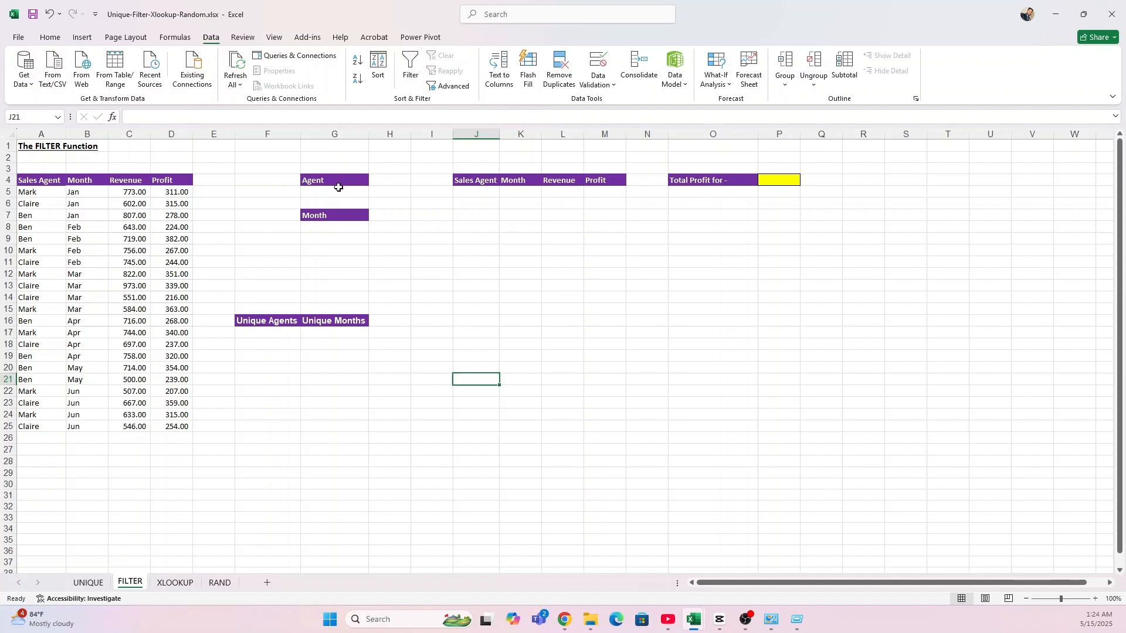
List the unique sales agents under the Unique Agents heading by entering =UNIQUE(A5:A25) in F17.
{"action": "left_click", "coordinate": [338, 192]}
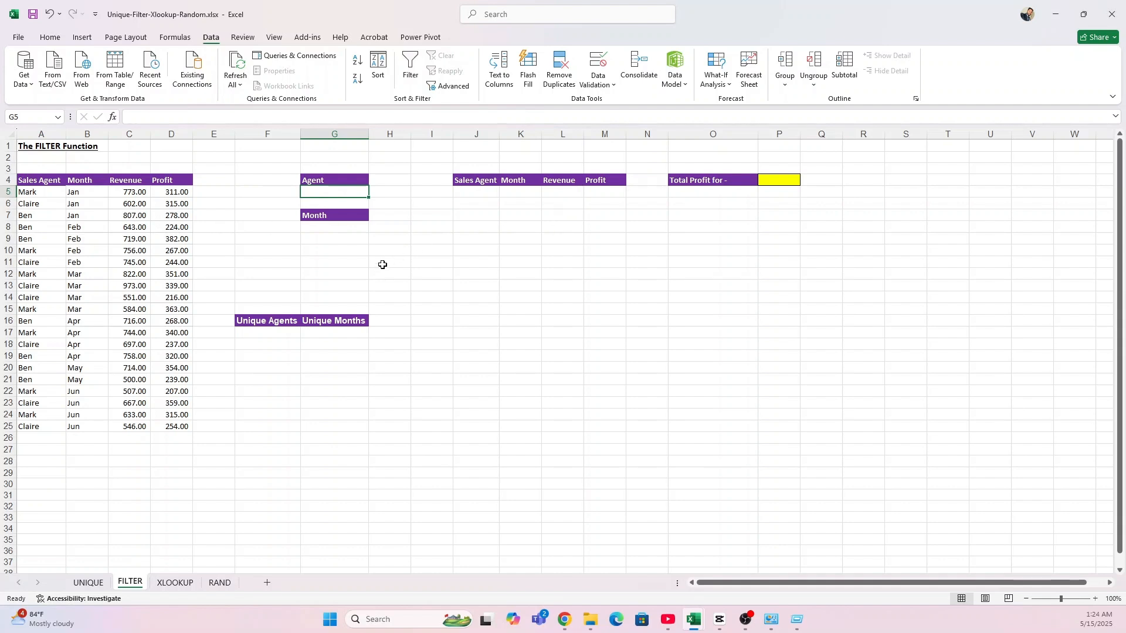
{"action": "left_click", "coordinate": [266, 335]}
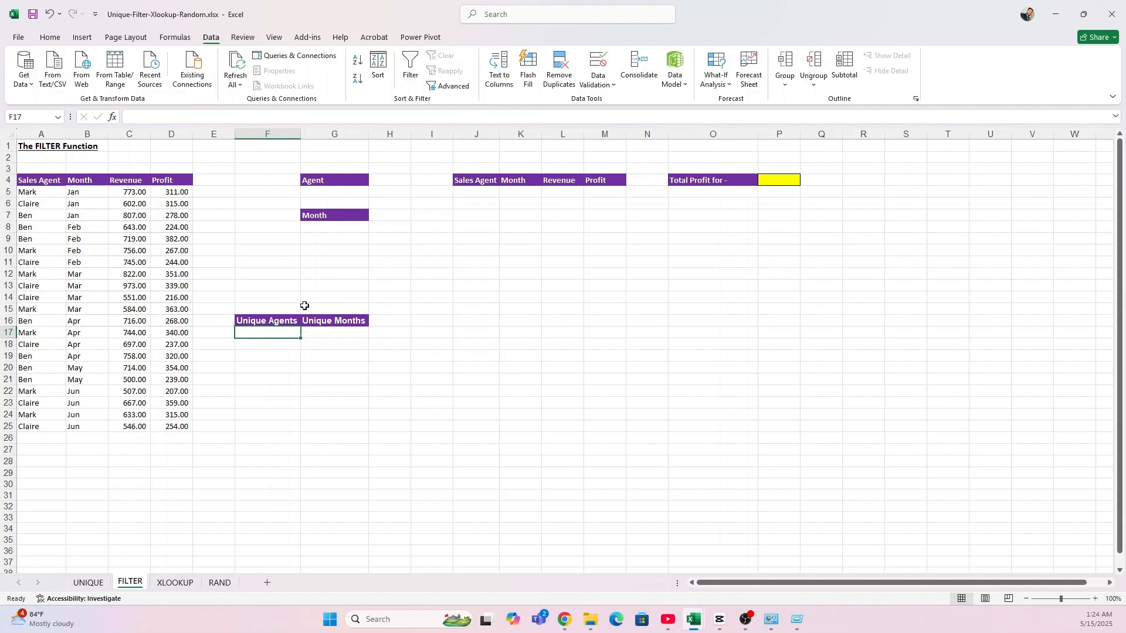
{"action": "type", "text": "=un"}
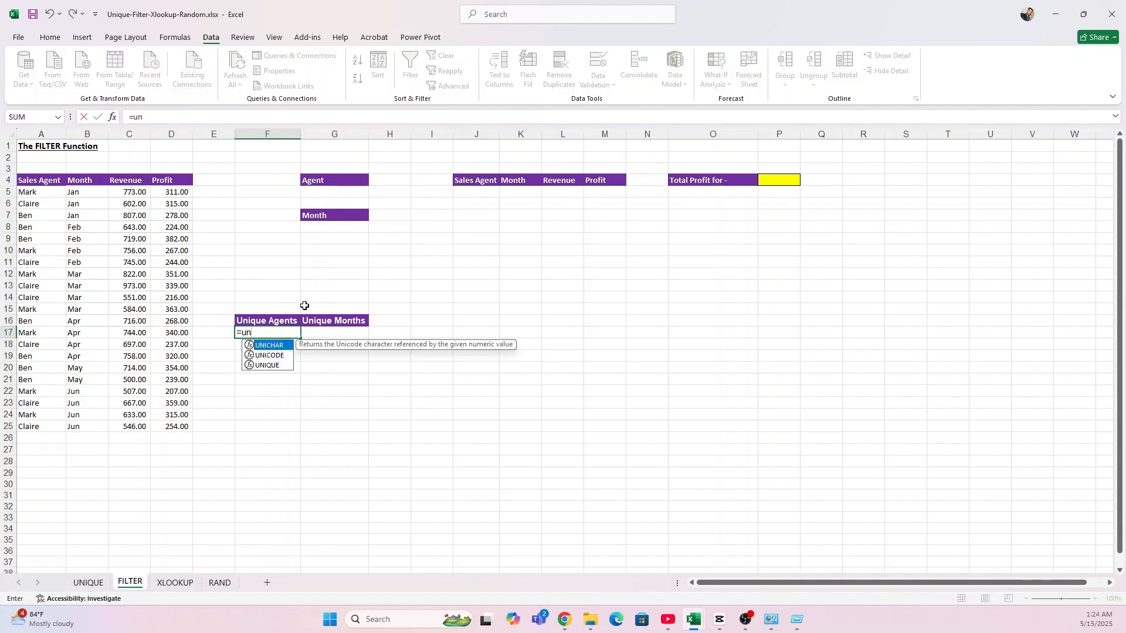
{"action": "type", "text": "i"}
{"action": "key", "text": "Down"}
{"action": "key", "text": "Down"}
{"action": "key", "text": "Tab"}
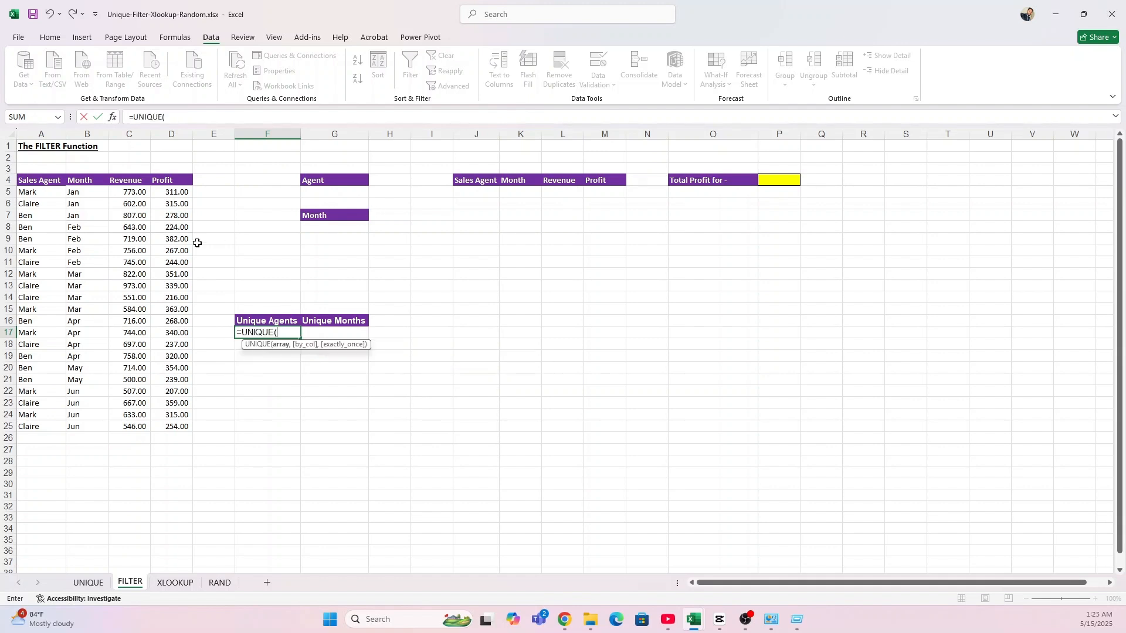
{"action": "left_click_drag", "start_coordinate": [46, 194], "coordinate": [50, 426]}
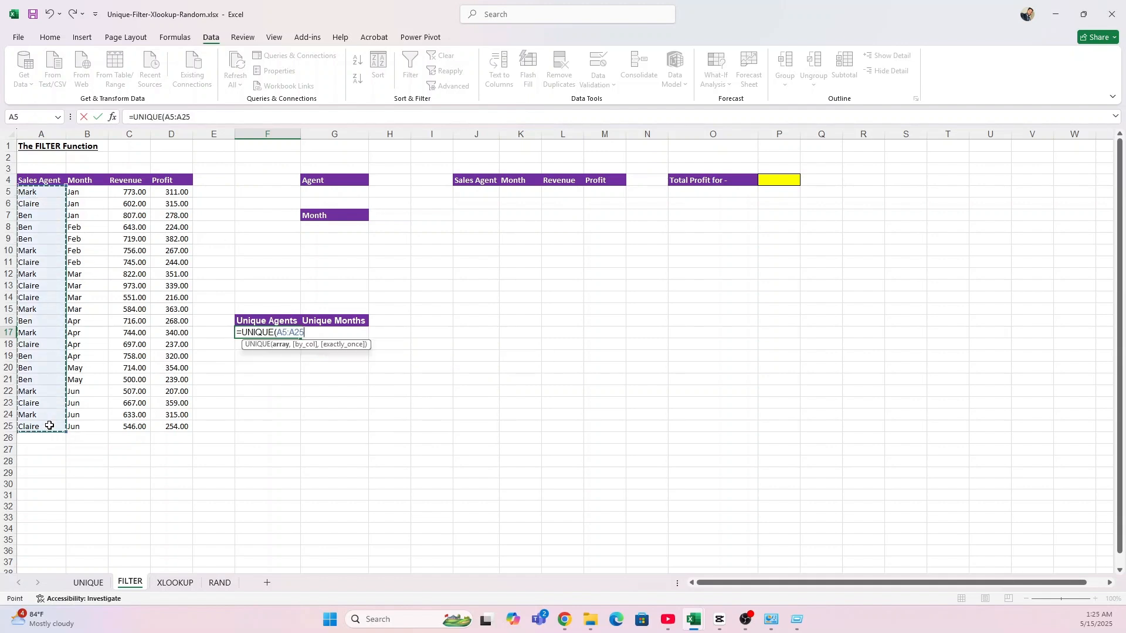
{"action": "type", "text": ")"}
{"action": "key", "text": "Return"}
List the unique months under the Unique Months heading by entering =UNIQUE(B5:B25) in G17.
{"action": "key", "text": "Up"}
{"action": "key", "text": "Right"}
{"action": "type", "text": "="}
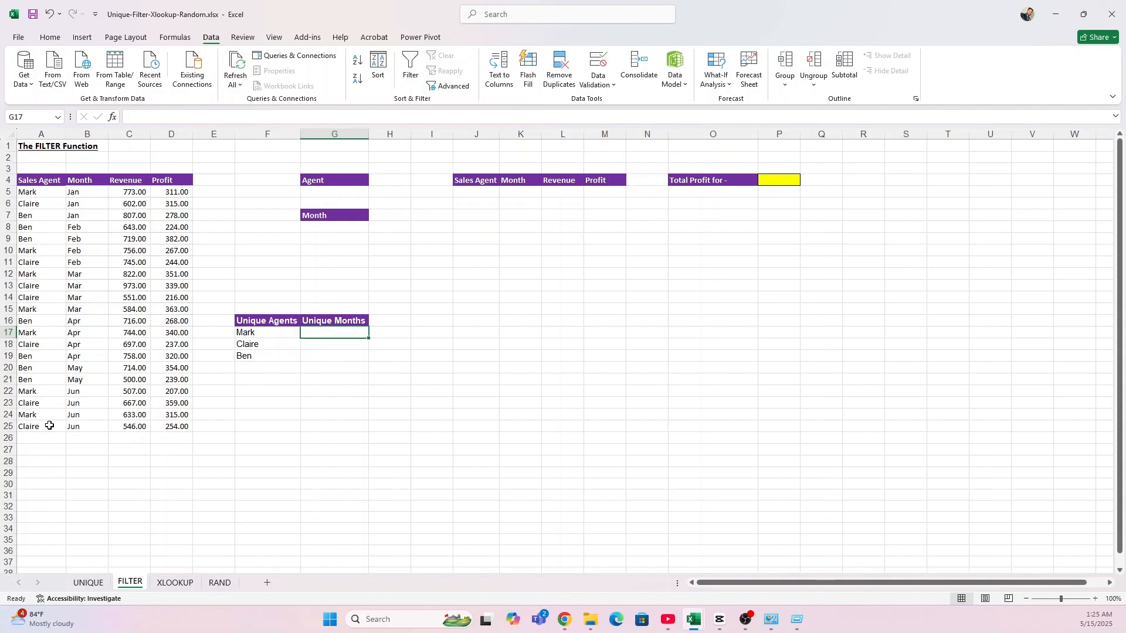
{"action": "type", "text": "uniuq"}
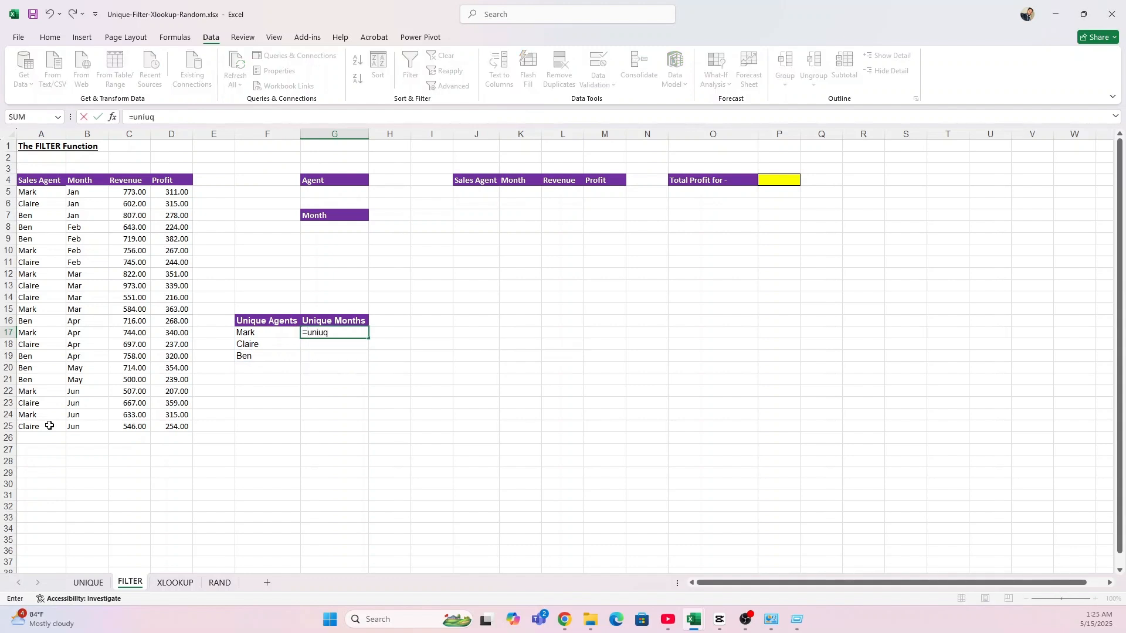
{"action": "key", "text": "BackSpace"}
{"action": "key", "text": "Down"}
{"action": "key", "text": "Down"}
{"action": "key", "text": "Tab"}
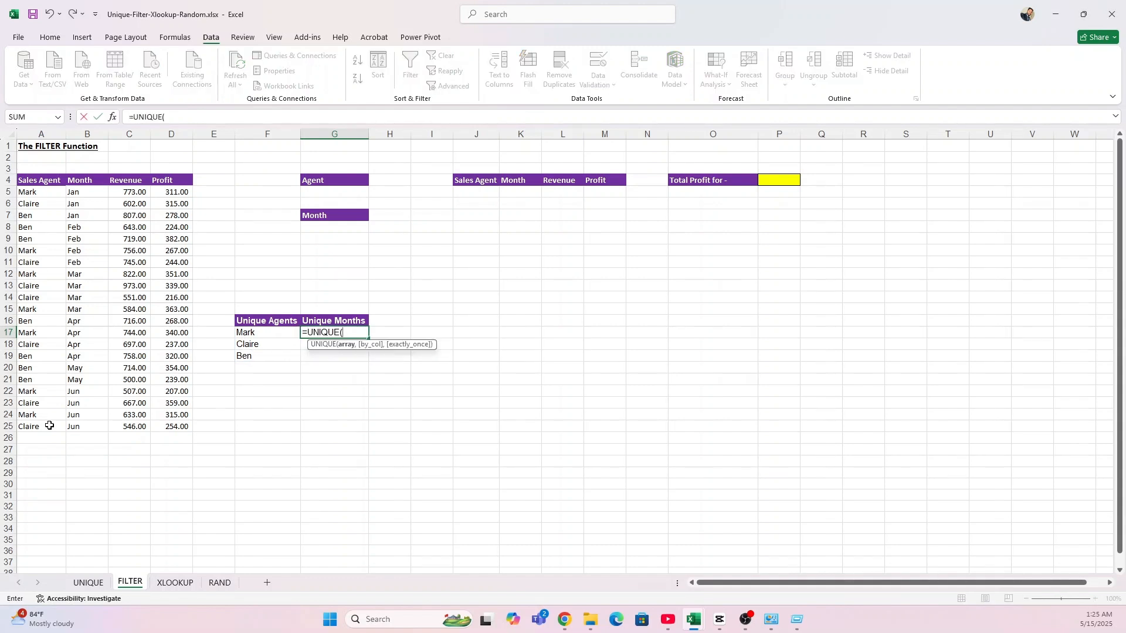
{"action": "left_click_drag", "start_coordinate": [87, 195], "coordinate": [83, 435]}
{"action": "type", "text": ")"}
{"action": "key", "text": "Return"}
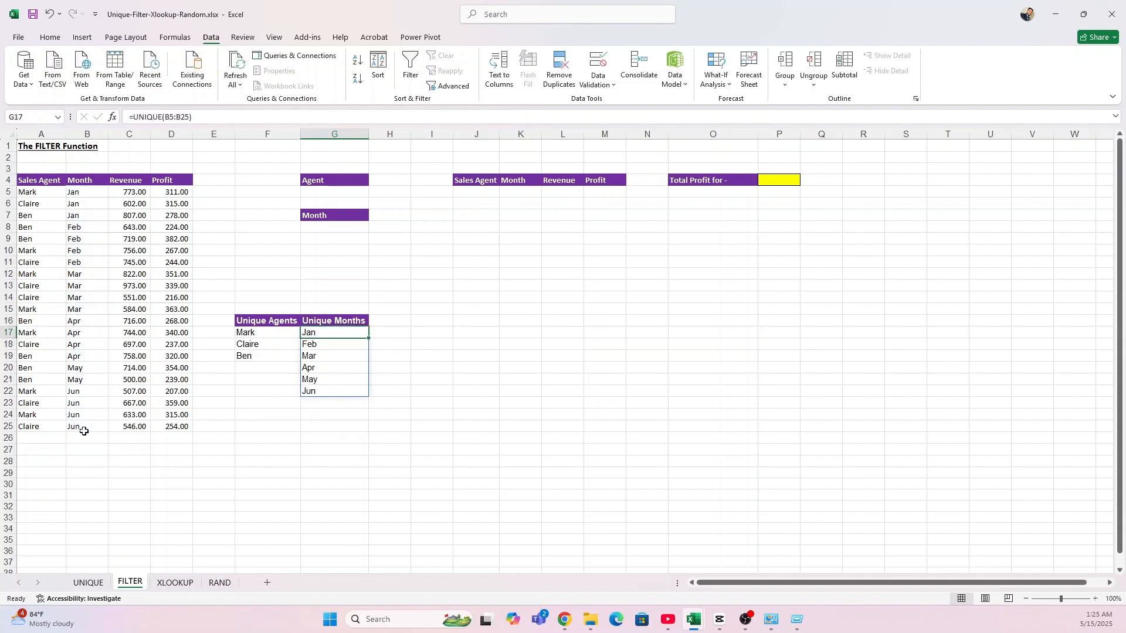
Add list data validation to the Agent cell G5, using the unique agents in F17:F19 as the source.
{"action": "left_click", "coordinate": [347, 191]}
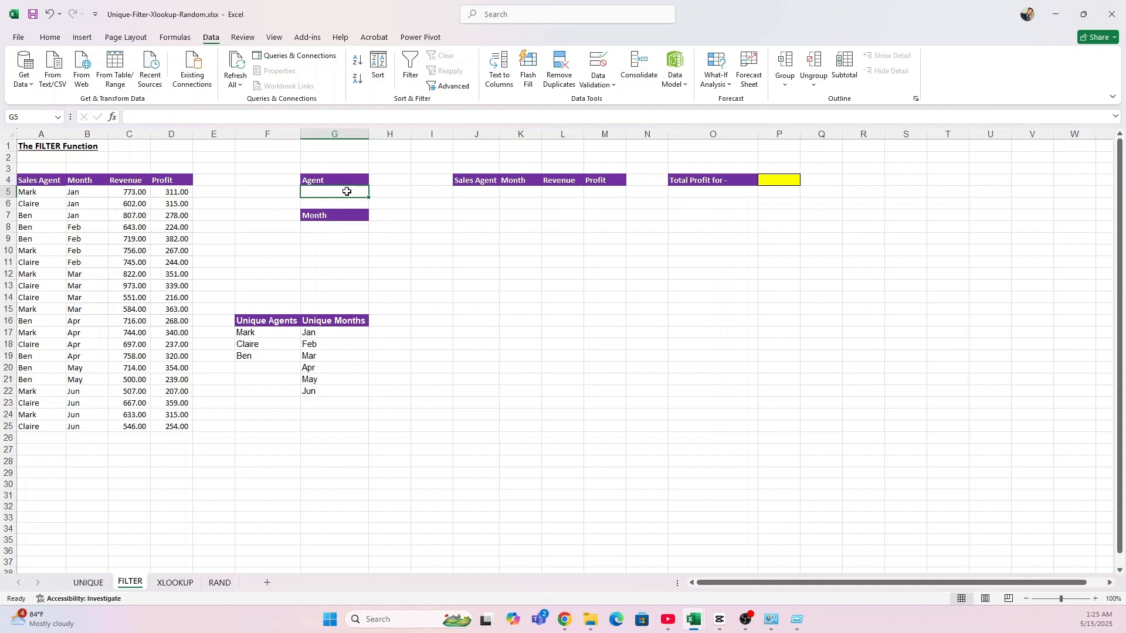
{"action": "double_click", "coordinate": [346, 191]}
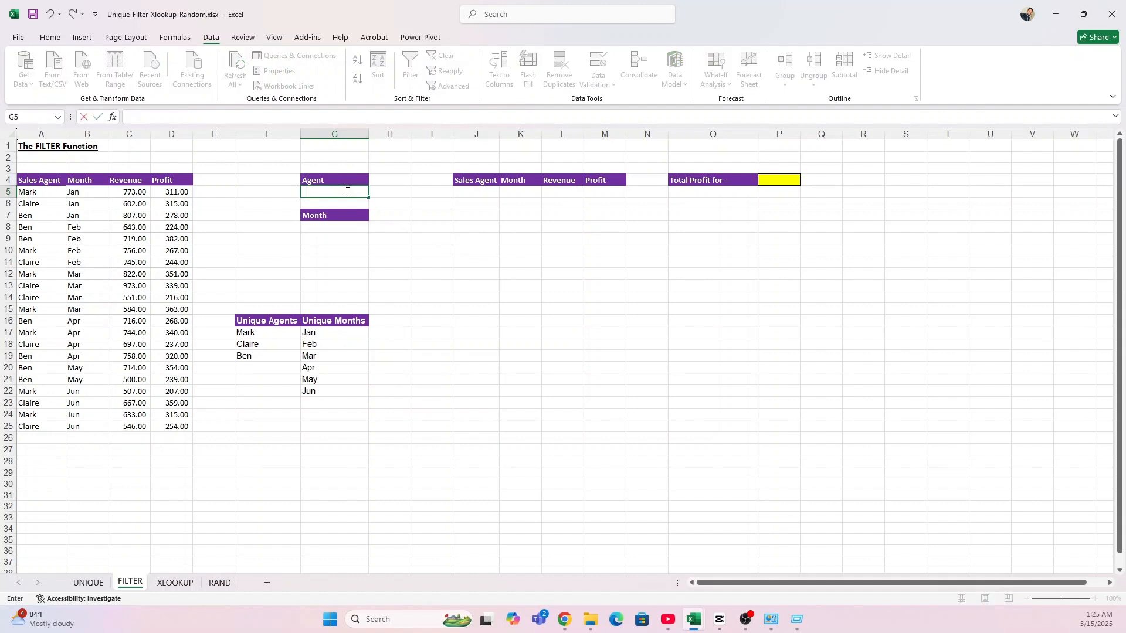
{"action": "key", "text": "Escape"}
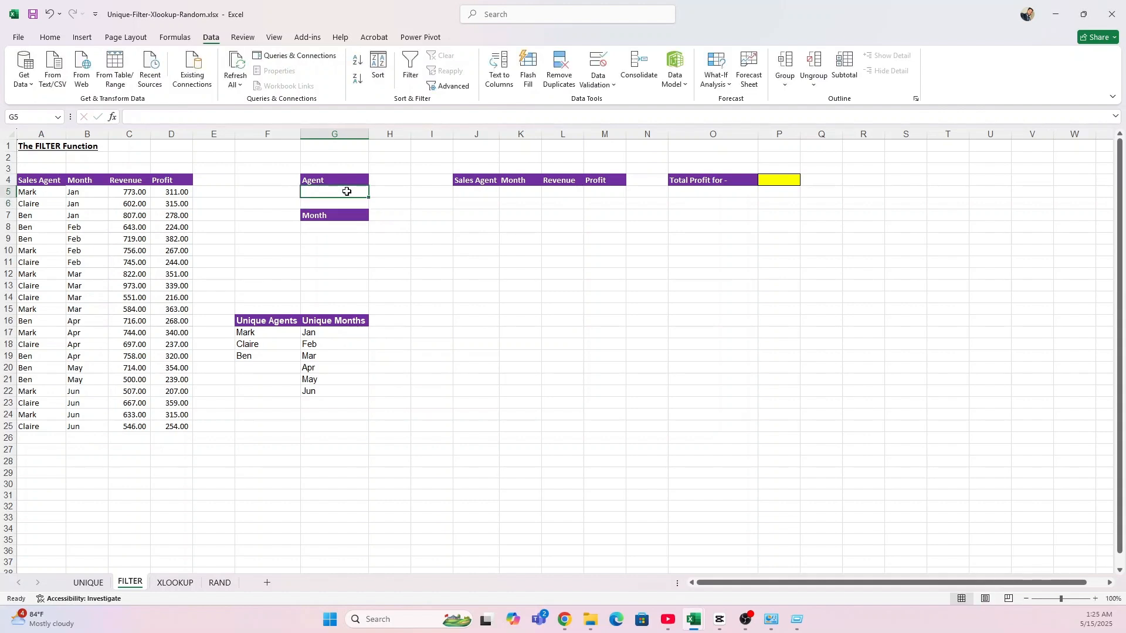
{"action": "left_click", "coordinate": [598, 84]}
{"action": "left_click", "coordinate": [623, 106]}
{"action": "left_click", "coordinate": [589, 272]}
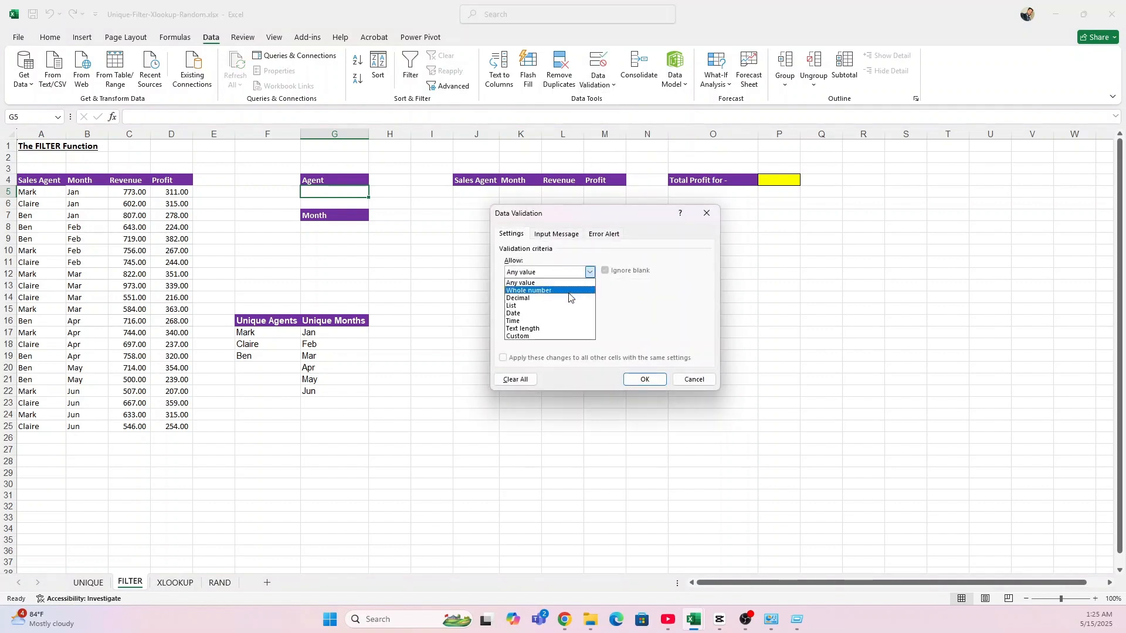
{"action": "left_click", "coordinate": [558, 306]}
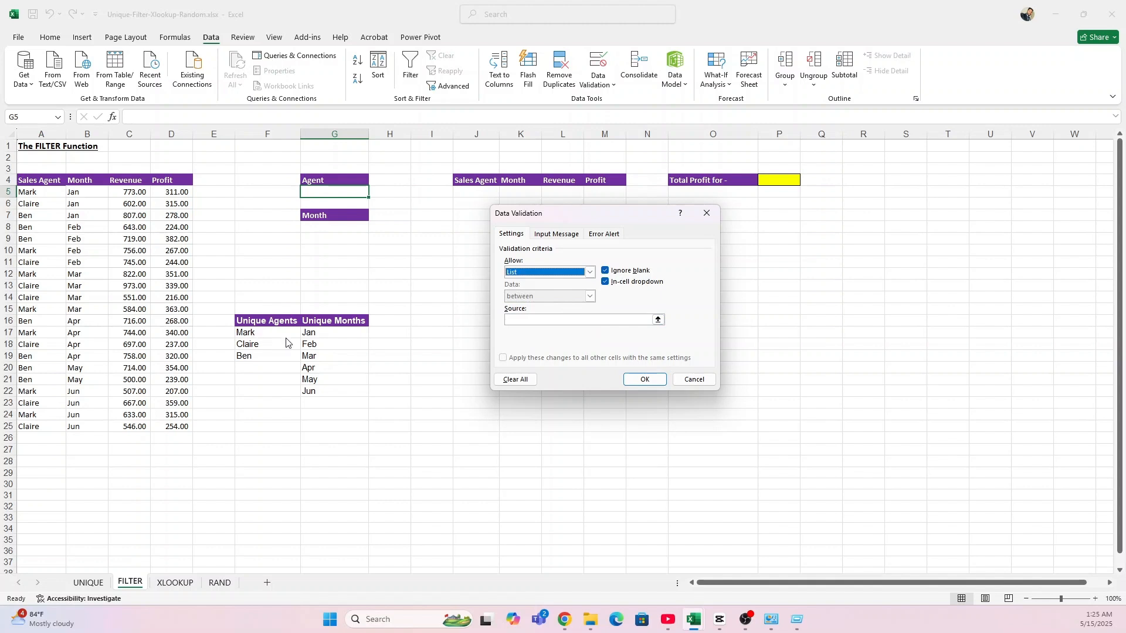
{"action": "left_click", "coordinate": [528, 321]}
{"action": "left_click_drag", "start_coordinate": [266, 332], "coordinate": [261, 357]}
{"action": "left_click", "coordinate": [655, 382]}
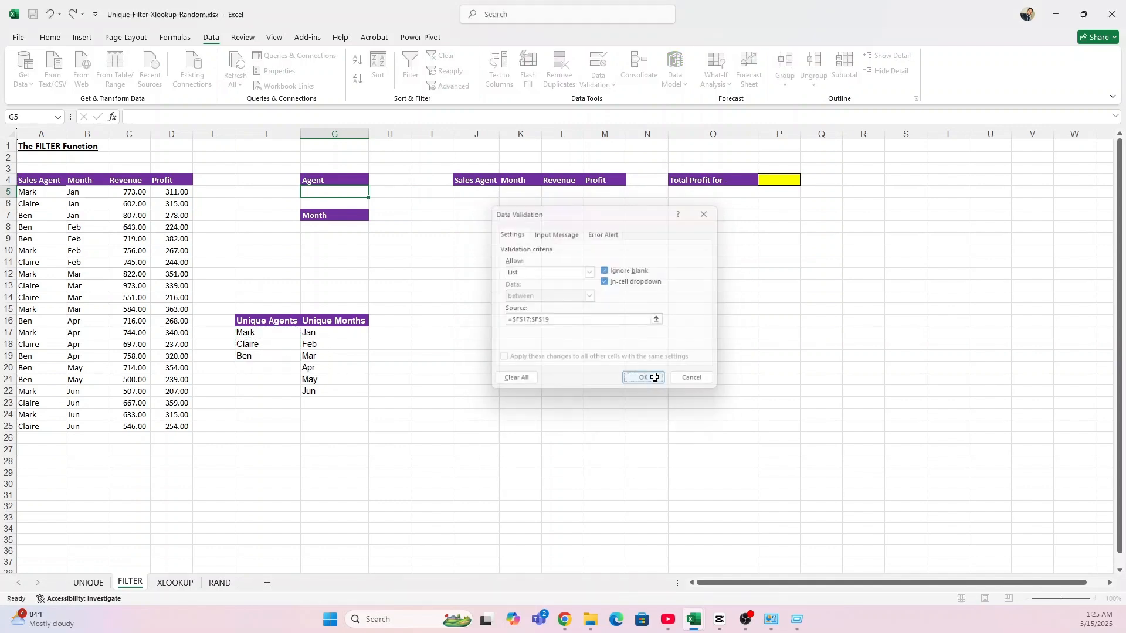
Add list data validation to the Month cell G8, using the unique months in G17:G22 as the source.
{"action": "left_click", "coordinate": [340, 225]}
{"action": "left_click", "coordinate": [599, 80]}
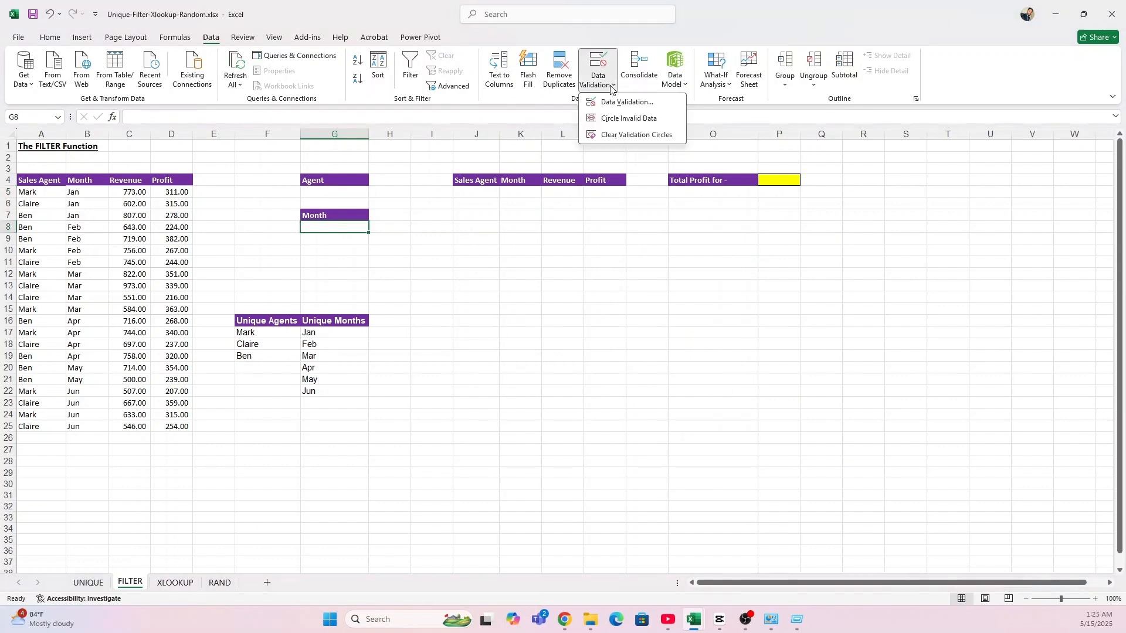
{"action": "left_click", "coordinate": [620, 103]}
{"action": "left_click", "coordinate": [589, 272]}
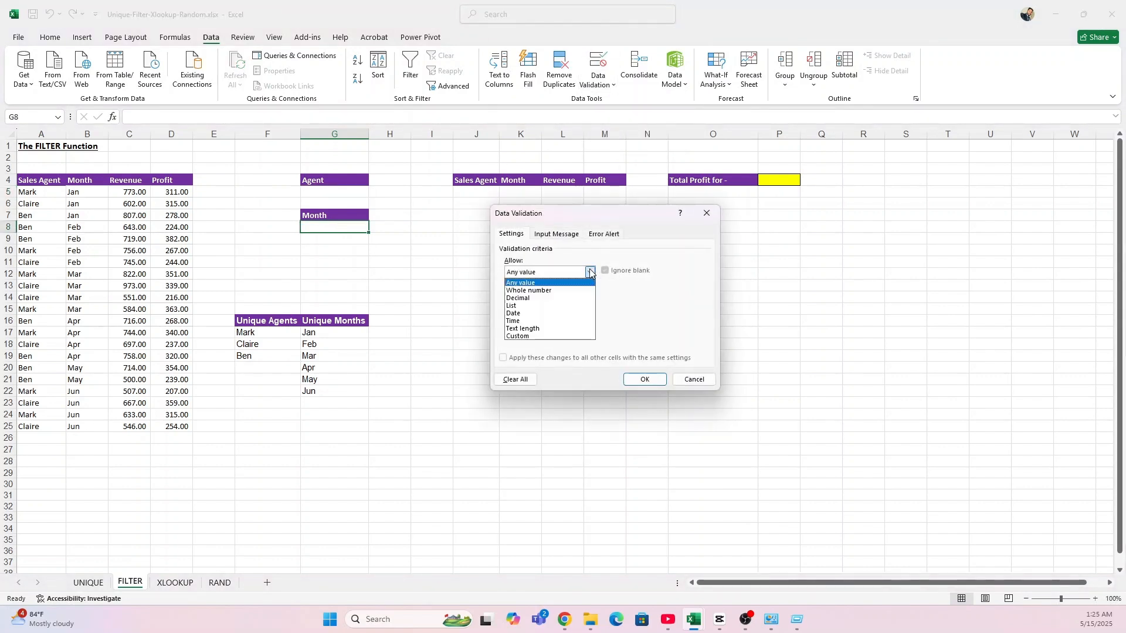
{"action": "left_click", "coordinate": [560, 305]}
{"action": "left_click", "coordinate": [539, 320]}
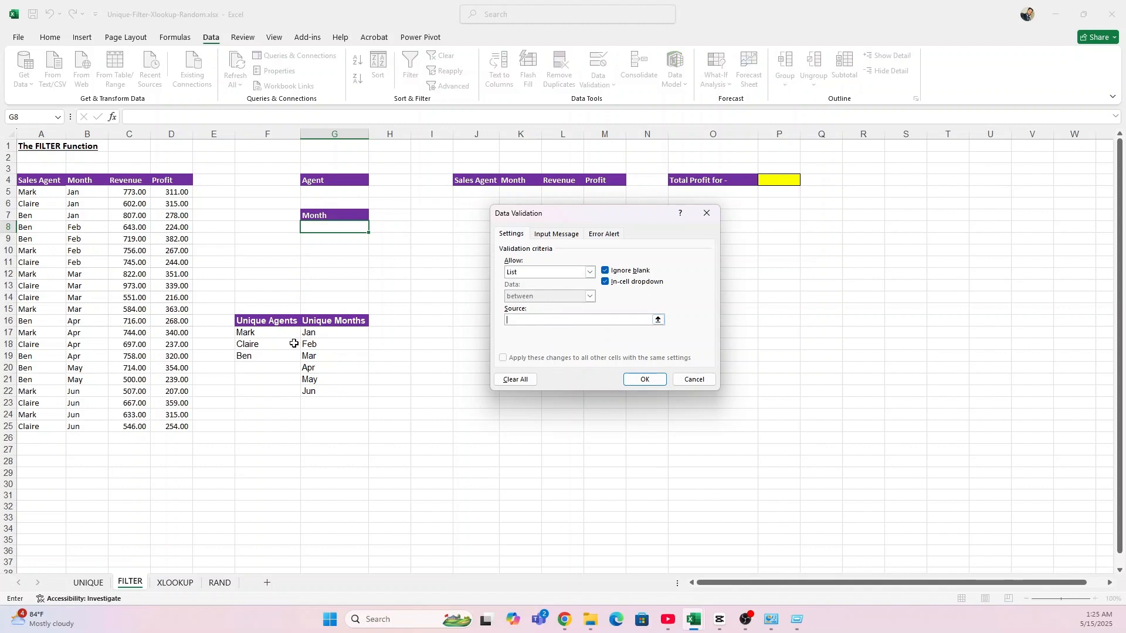
{"action": "left_click_drag", "start_coordinate": [308, 333], "coordinate": [352, 391]}
{"action": "left_click", "coordinate": [644, 379]}
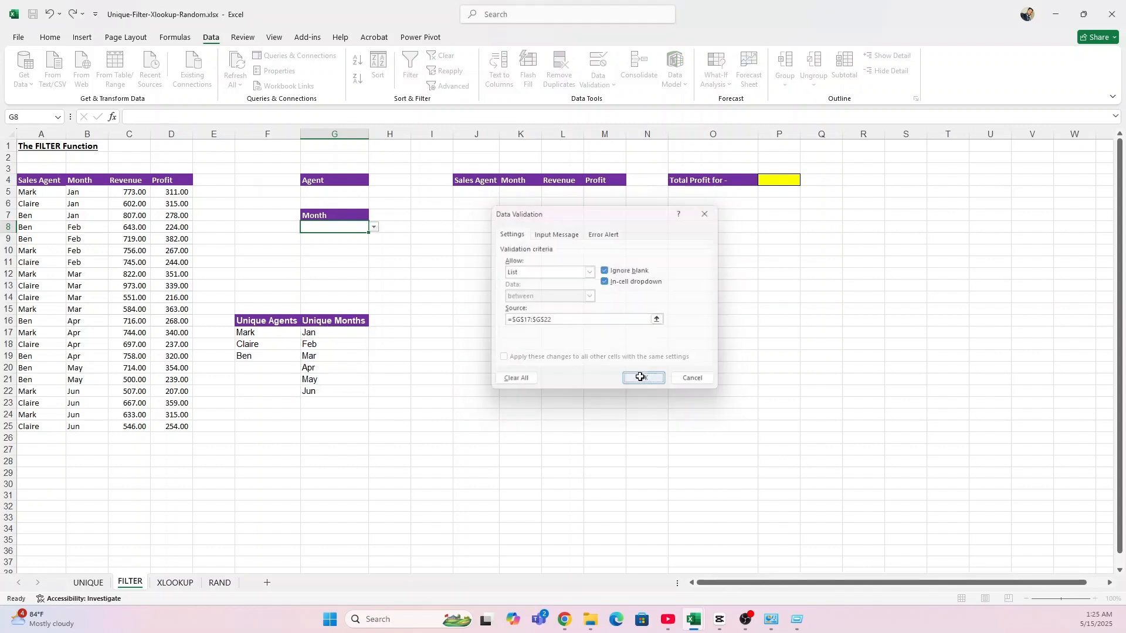
{"action": "left_click", "coordinate": [374, 228]}
{"action": "key", "text": "Escape"}
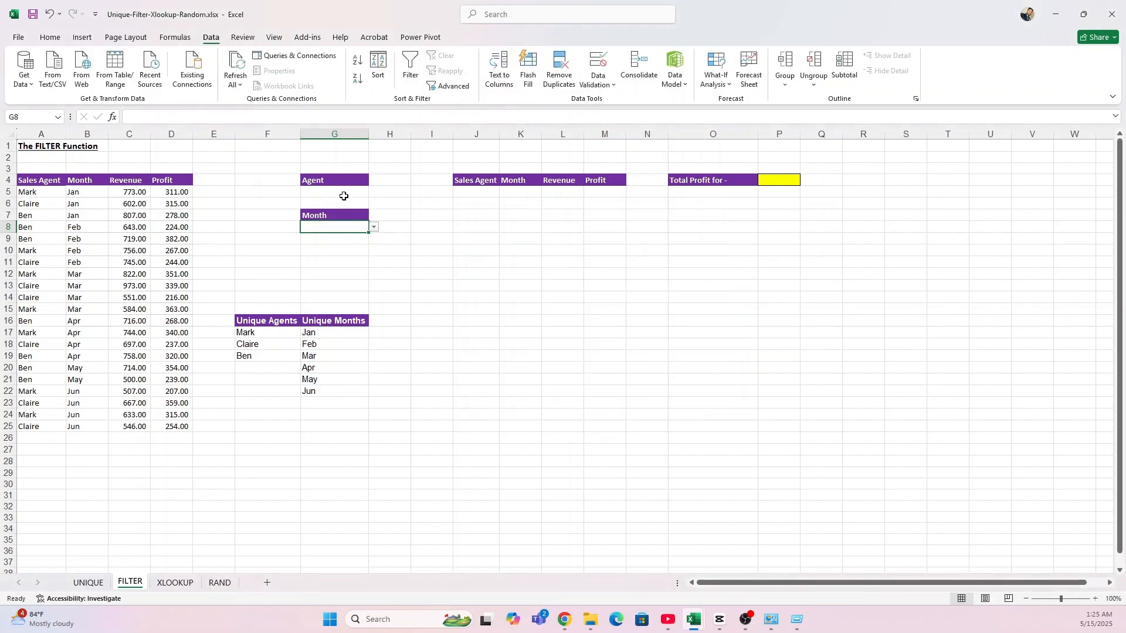
Choose the second listed agent in the Agent dropdown cell G5.
{"action": "left_click", "coordinate": [342, 192]}
{"action": "left_click", "coordinate": [373, 193]}
{"action": "left_click", "coordinate": [352, 214]}
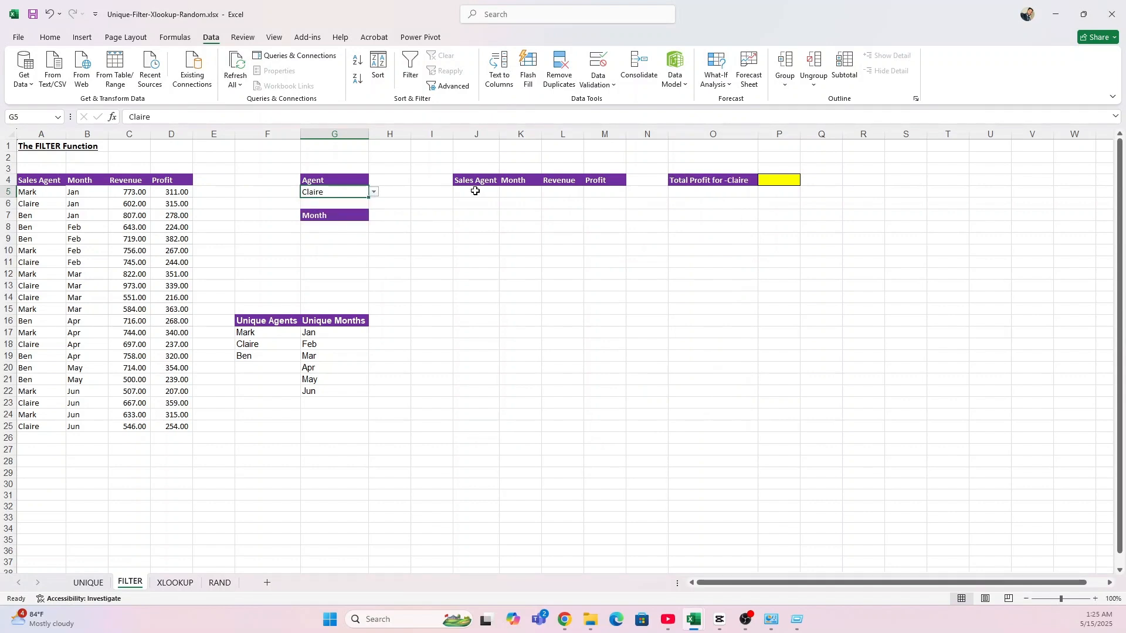
{"action": "left_click", "coordinate": [476, 190]}
{"action": "left_click", "coordinate": [345, 194]}
{"action": "left_click", "coordinate": [374, 192]}
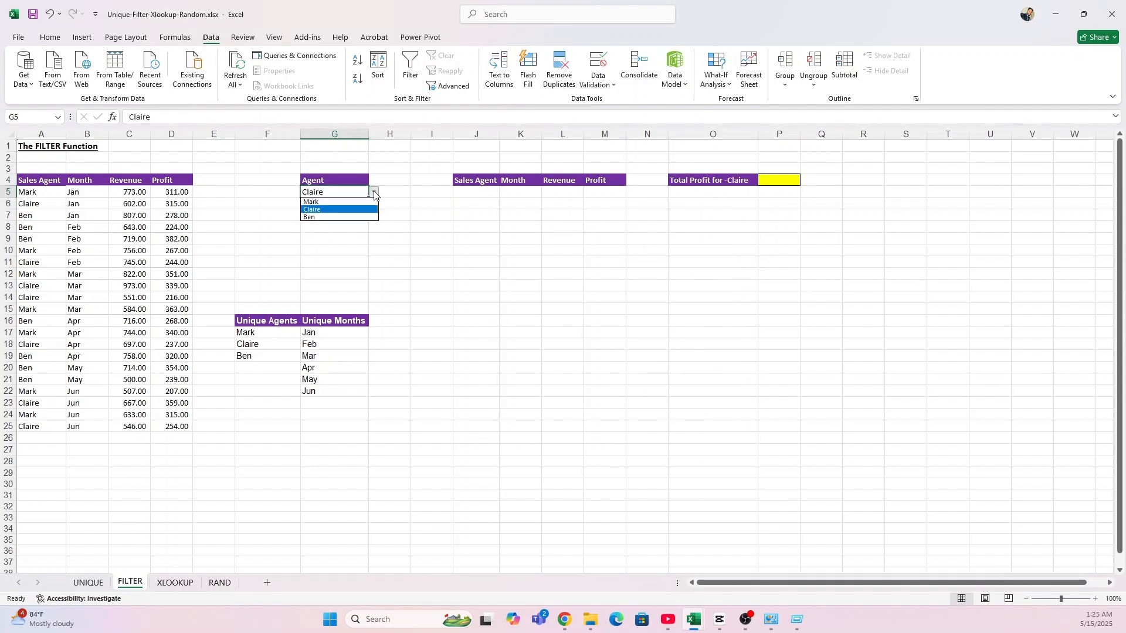
{"action": "key", "text": "Escape"}
Start a FILTER formula in J5 that returns A5:D25 where A5:A25 equals the selected agent in G5.
{"action": "left_click", "coordinate": [482, 190]}
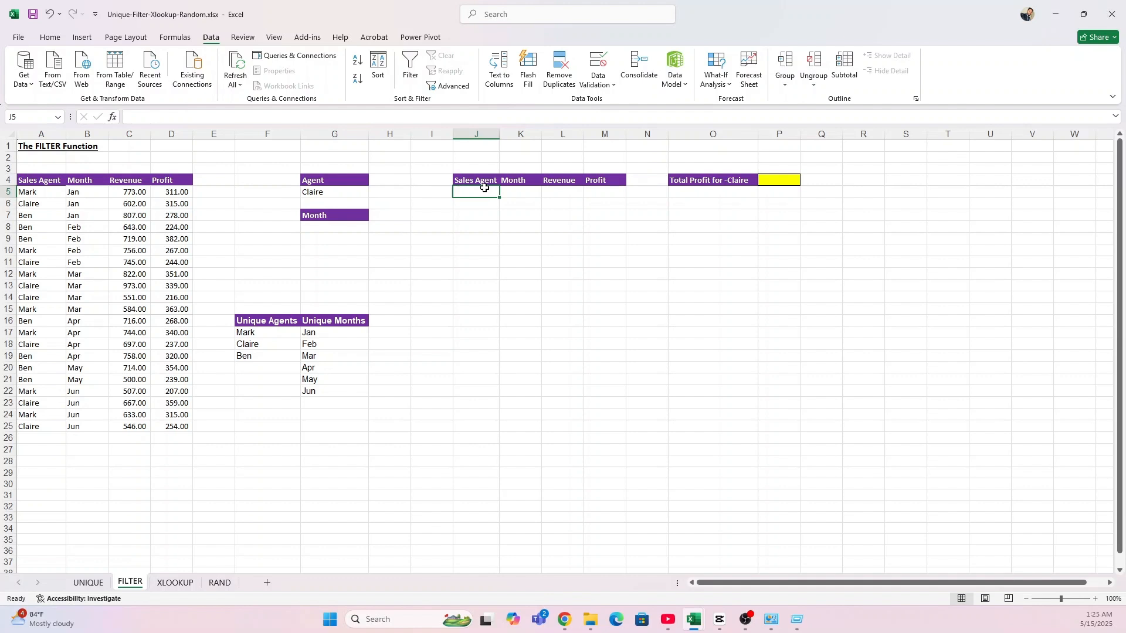
{"action": "type", "text": "=fil"}
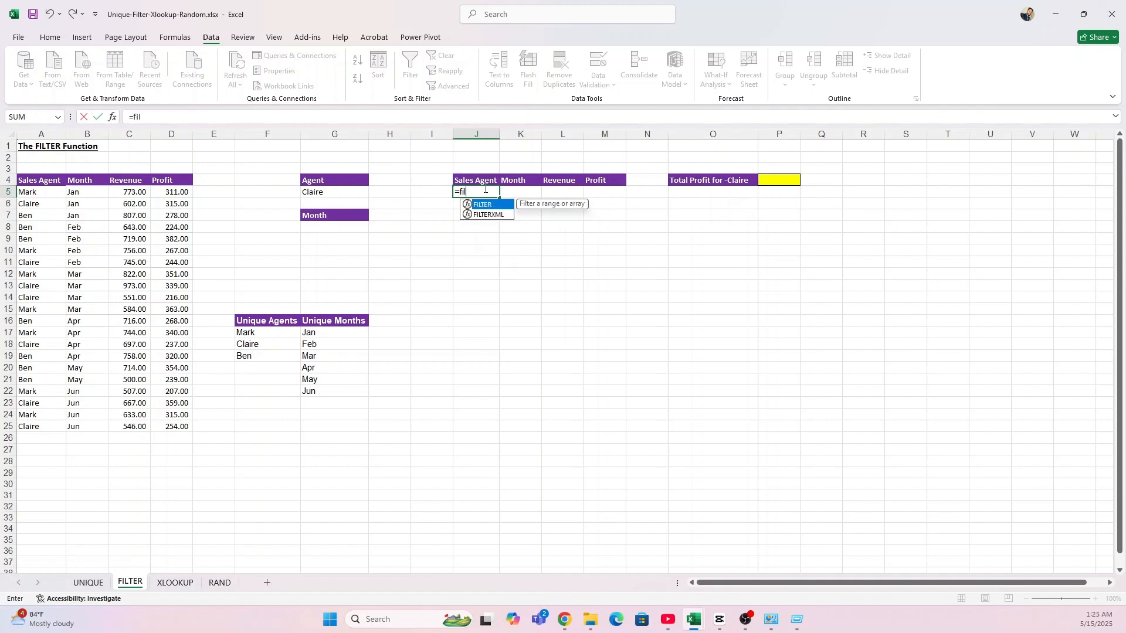
{"action": "key", "text": "Tab"}
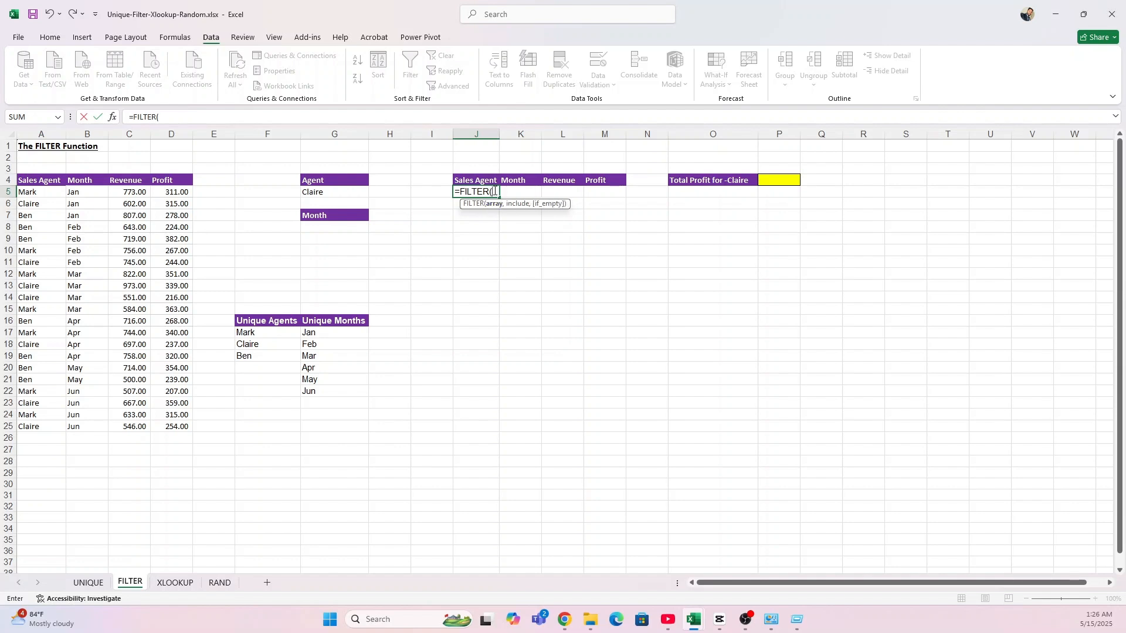
{"action": "left_click_drag", "start_coordinate": [26, 192], "coordinate": [174, 421]}
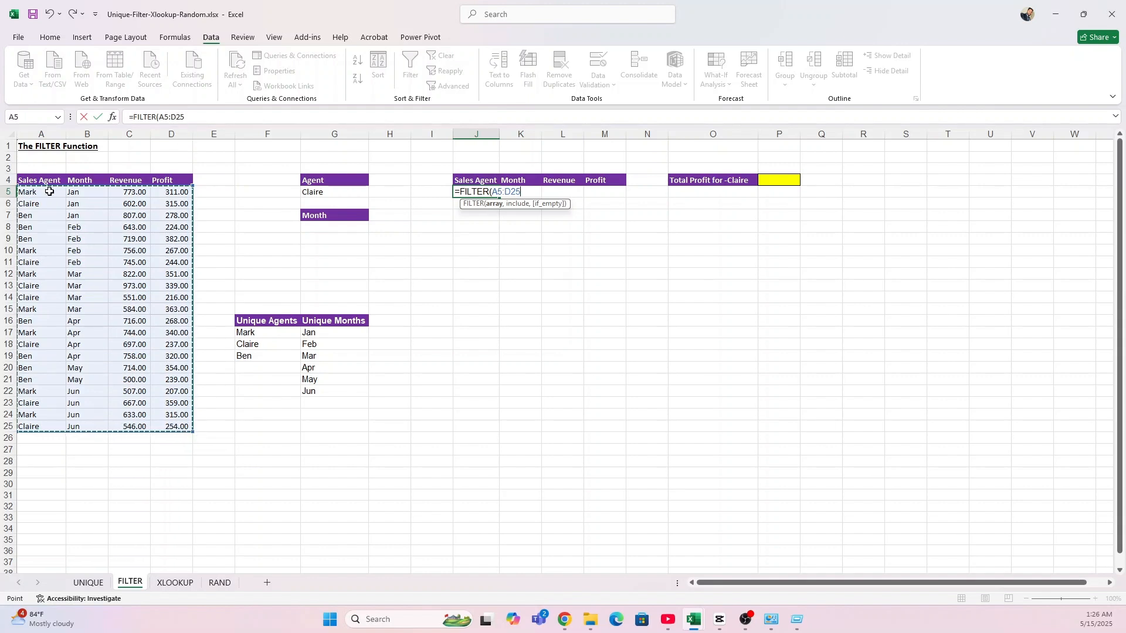
{"action": "left_click", "coordinate": [205, 115]}
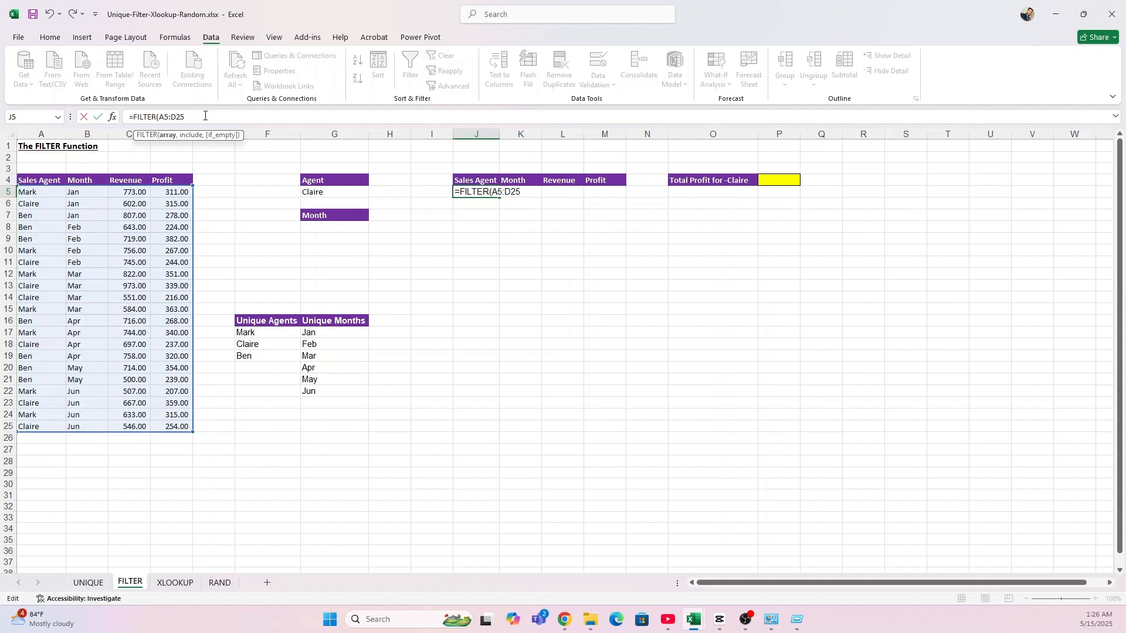
{"action": "type", "text": ","}
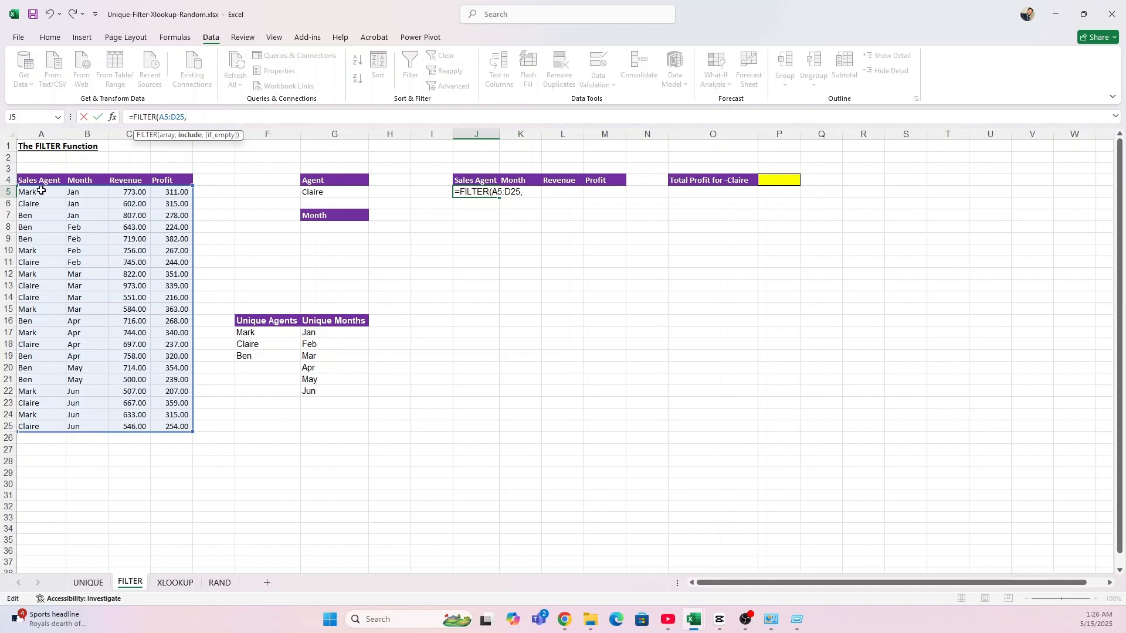
{"action": "left_click_drag", "start_coordinate": [42, 190], "coordinate": [41, 426]}
{"action": "left_click", "coordinate": [238, 112]}
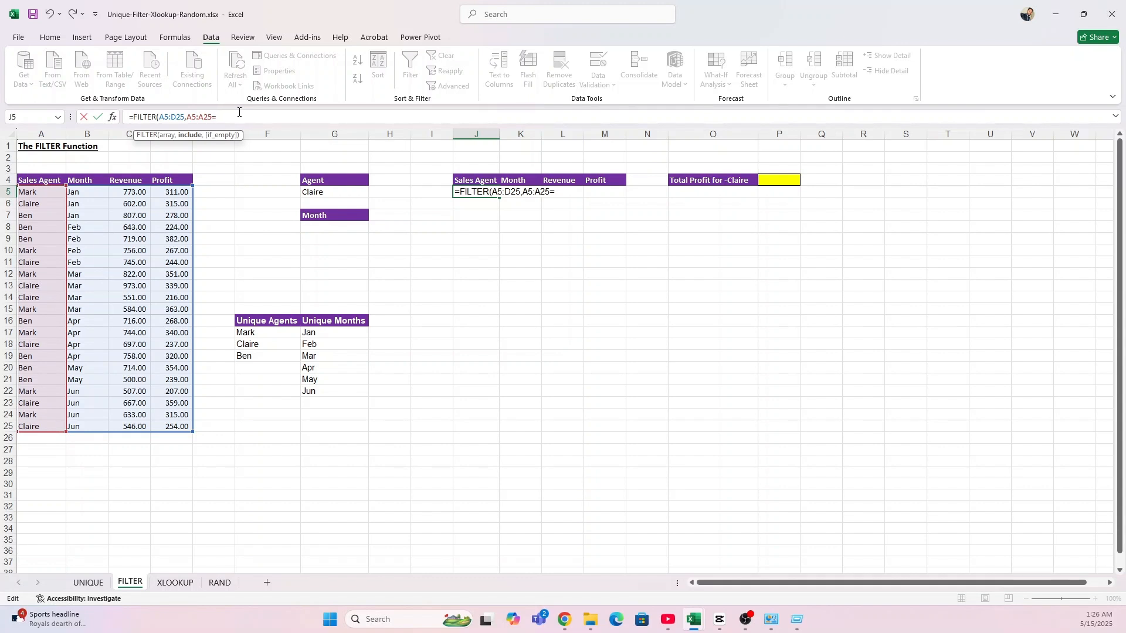
{"action": "type", "text": "="}
{"action": "left_click", "coordinate": [327, 191]}
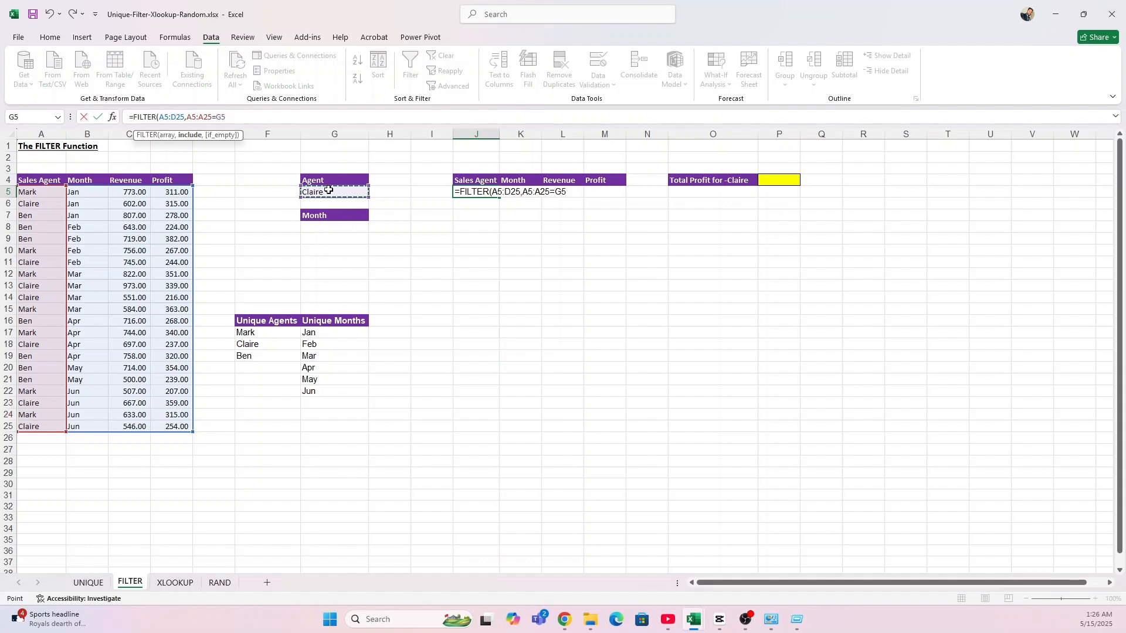
Complete the FILTER formula with "No Record Found" as the if-empty value and check the returned agent rows.
{"action": "type", "text": ","}
{"action": "type", "text": "\"E"}
{"action": "key", "text": "BackSpace"}
{"action": "type", "text": "N"}
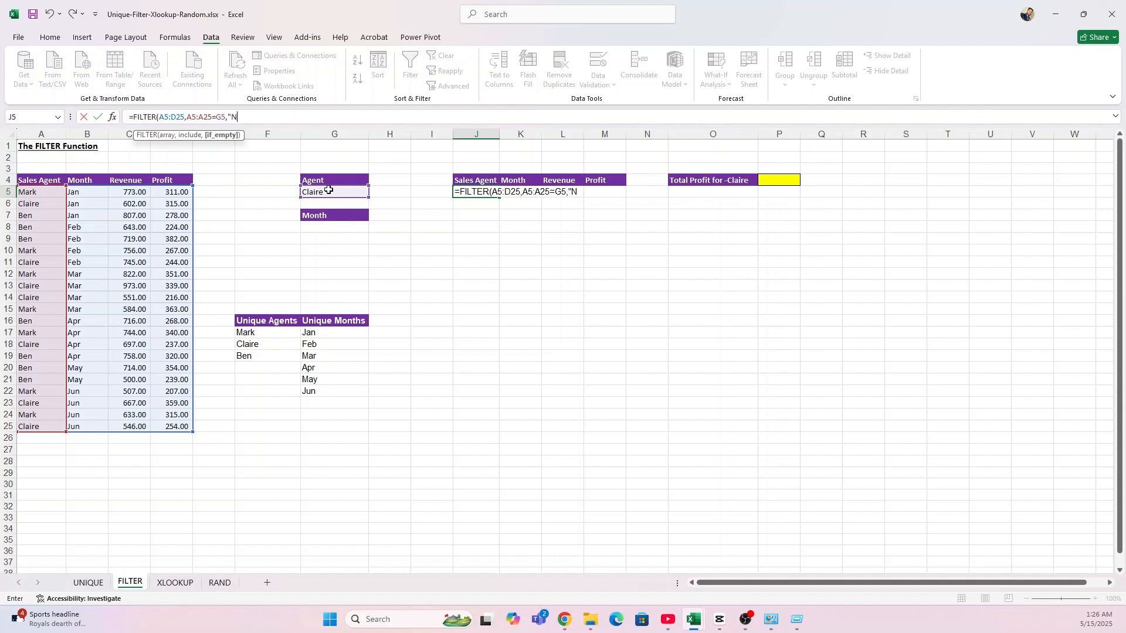
{"action": "type", "text": "o Record Found\")"}
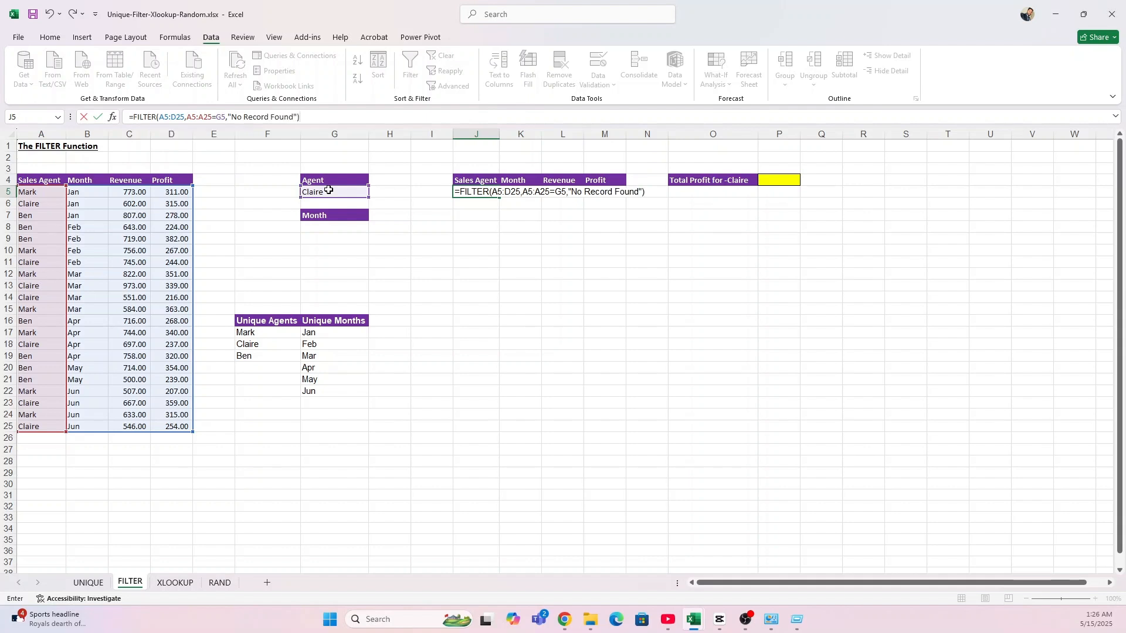
{"action": "key", "text": "Return"}
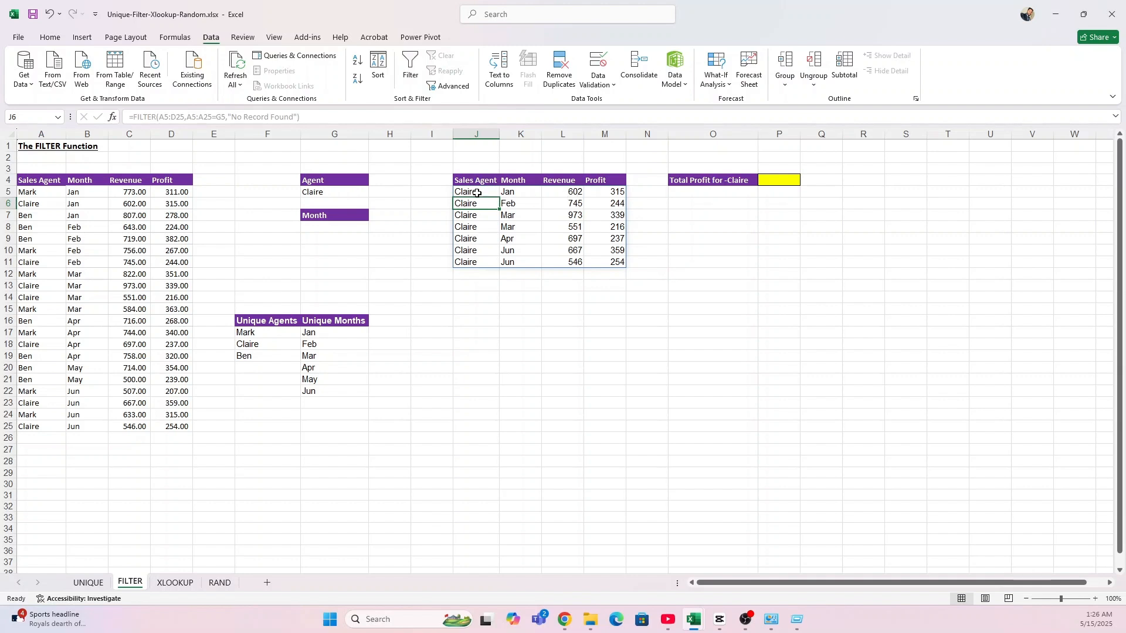
{"action": "left_click_drag", "start_coordinate": [474, 191], "coordinate": [481, 258]}
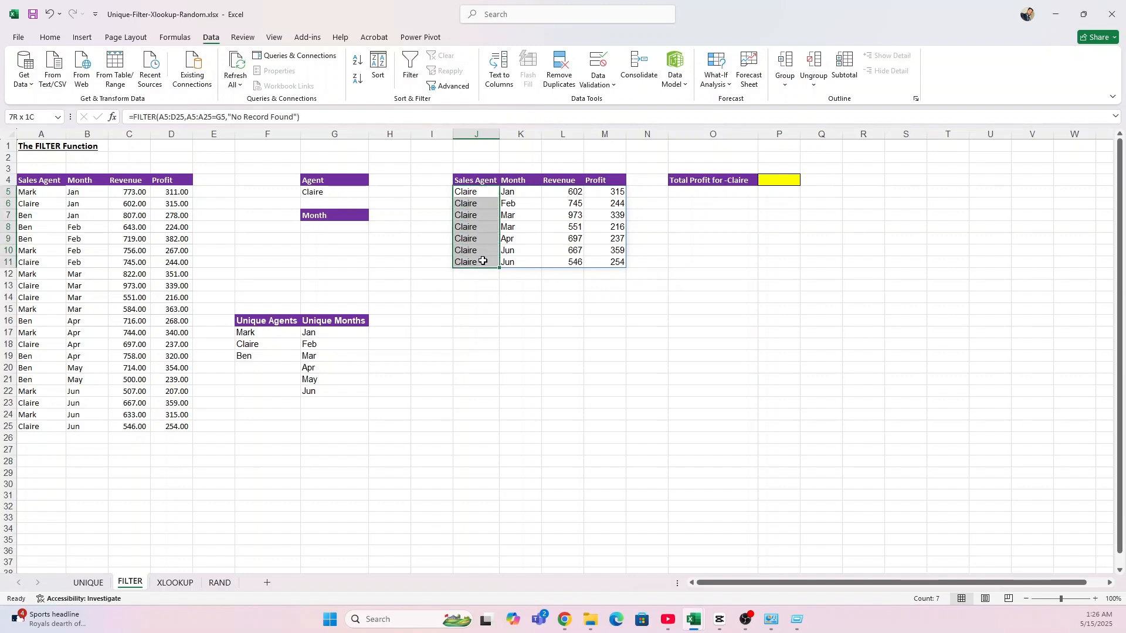
{"action": "left_click", "coordinate": [330, 193]}
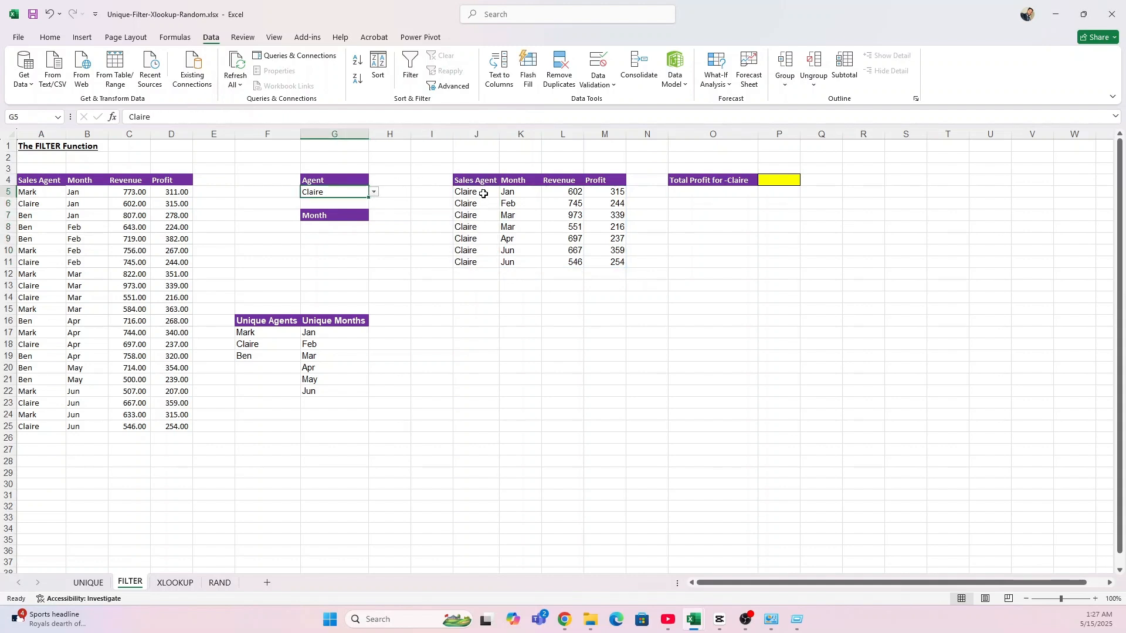
Review the returned agent rows in J5:M11 and the FILTER formula in J5.
{"action": "left_click_drag", "start_coordinate": [484, 193], "coordinate": [606, 263]}
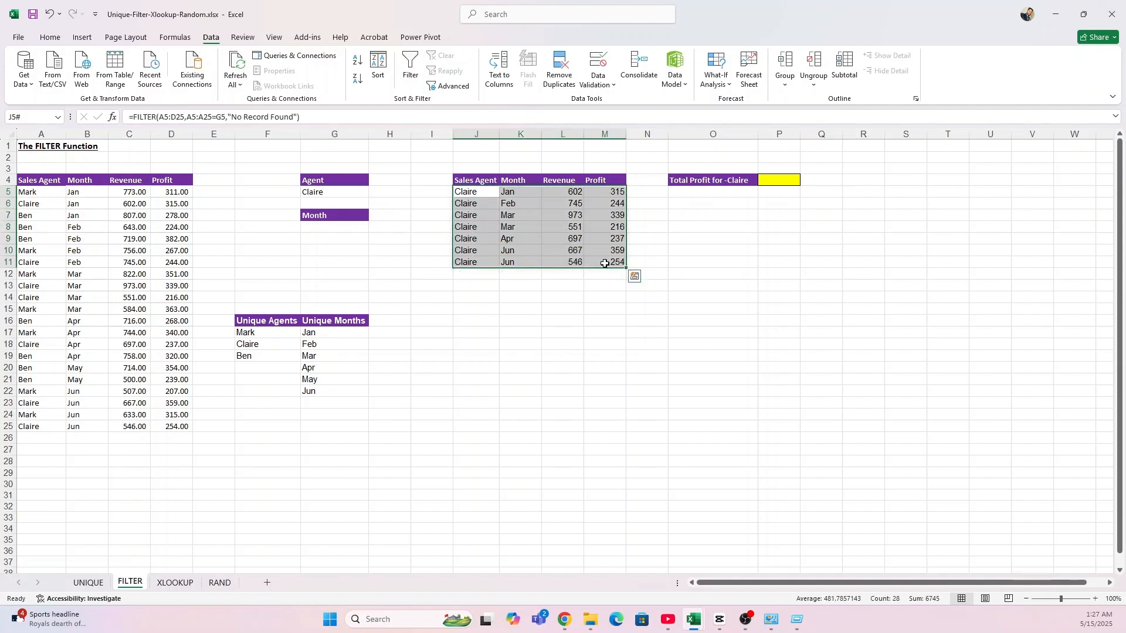
{"action": "left_click", "coordinate": [471, 193]}
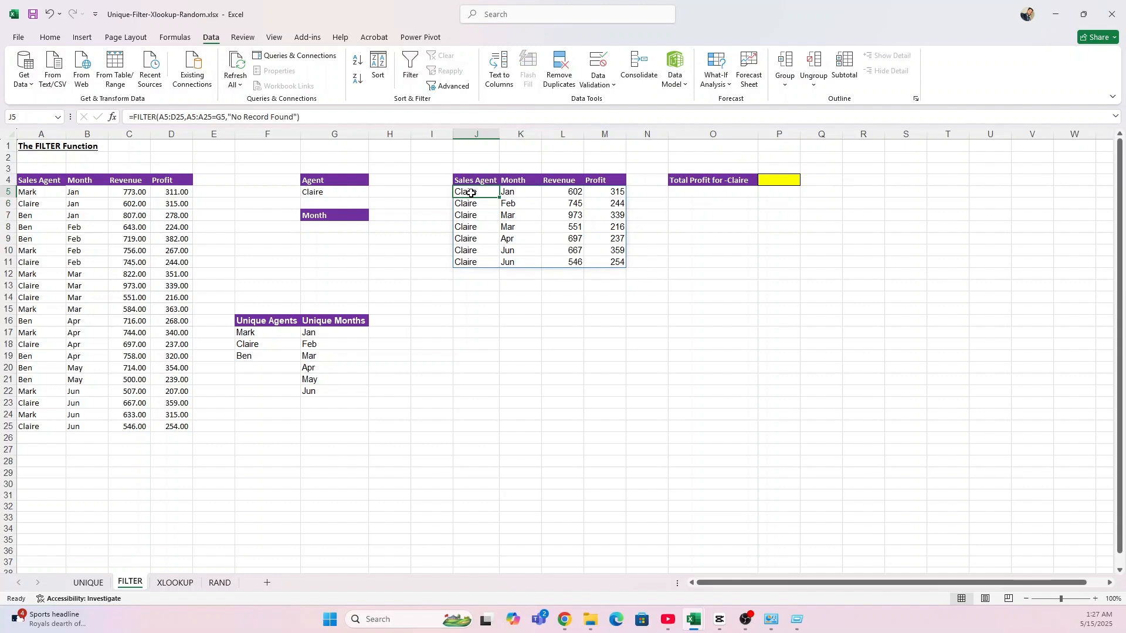
{"action": "left_click", "coordinate": [306, 118]}
{"action": "key", "text": "Return"}
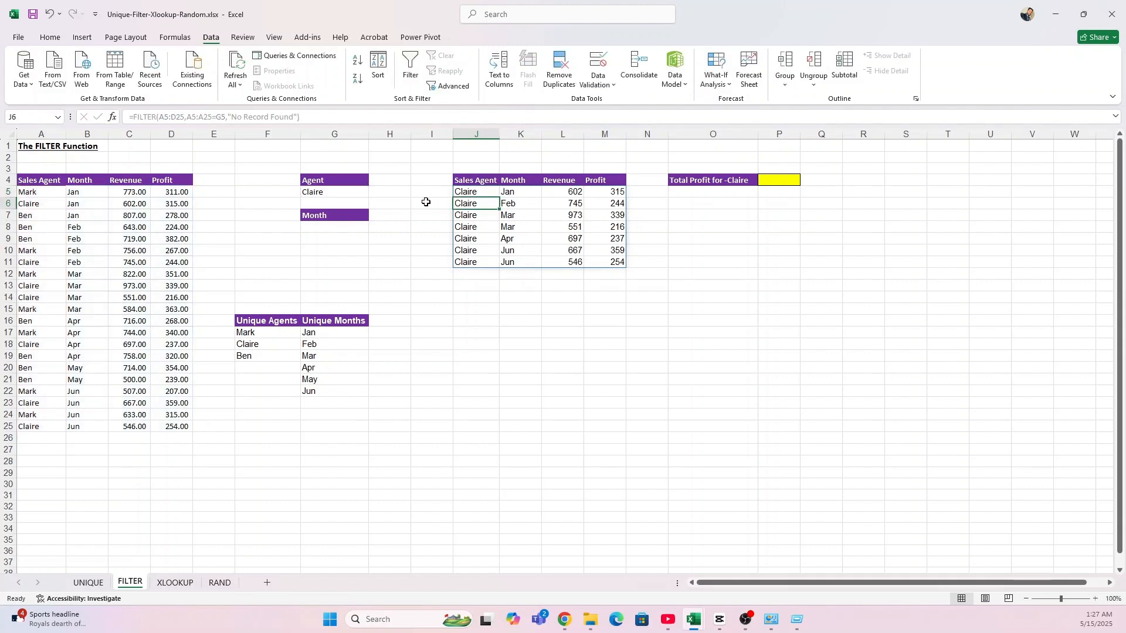
Clear the Agent cell G5 to test the if-empty result of the FILTER formula in J5.
{"action": "left_click", "coordinate": [343, 190]}
{"action": "key", "text": "Delete"}
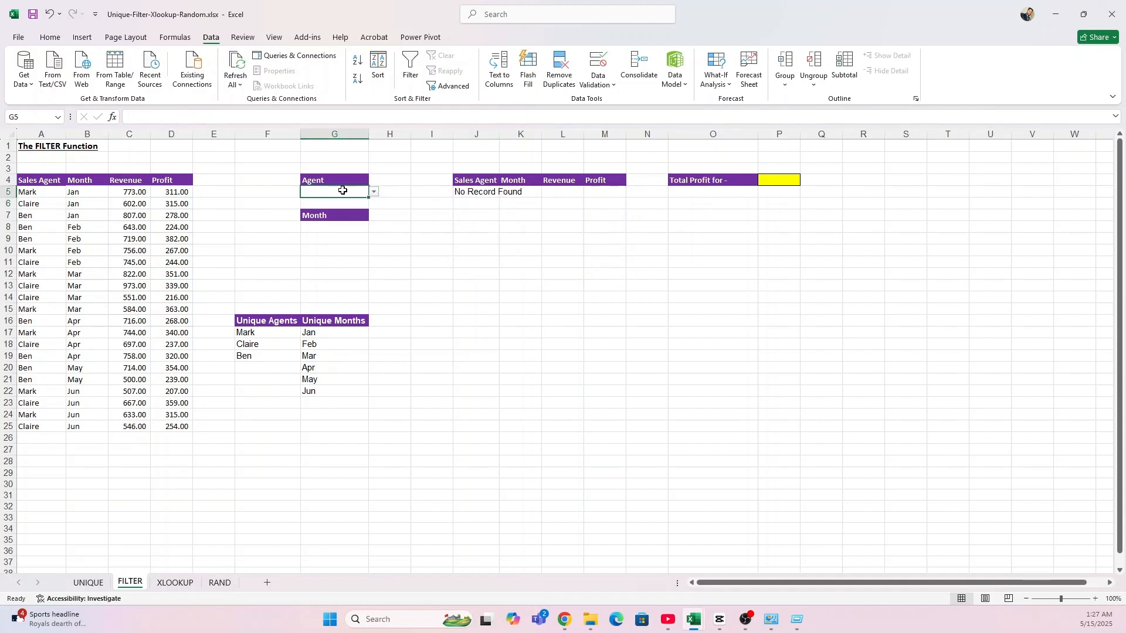
{"action": "left_click", "coordinate": [479, 191]}
{"action": "left_click", "coordinate": [344, 192]}
{"action": "left_click", "coordinate": [373, 192]}
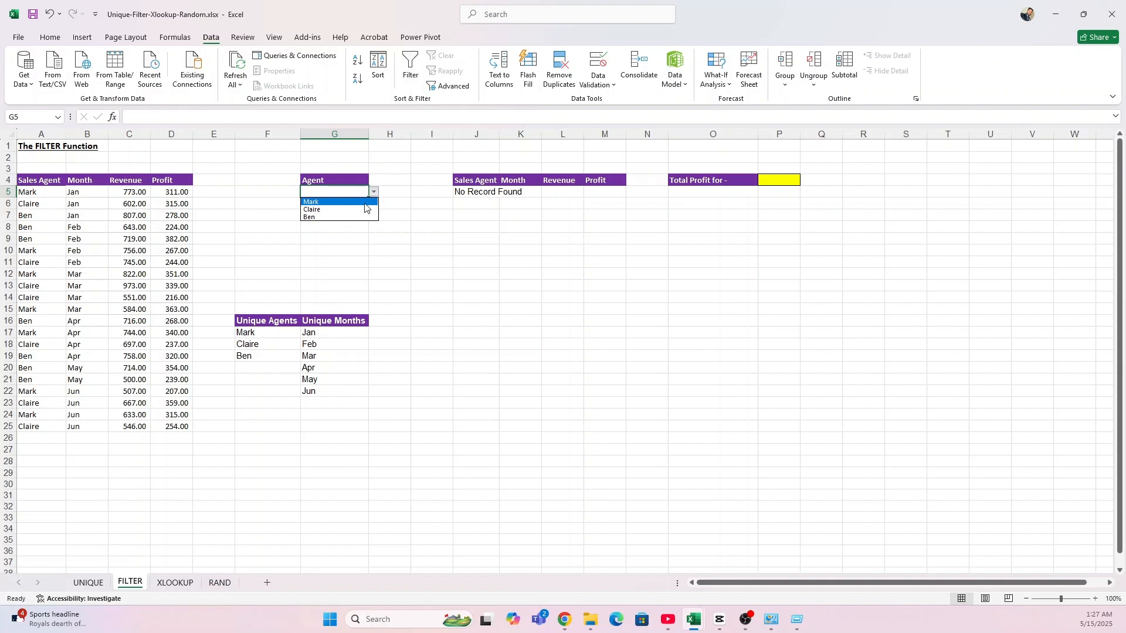
{"action": "left_click", "coordinate": [474, 196]}
{"action": "left_click", "coordinate": [472, 188]}
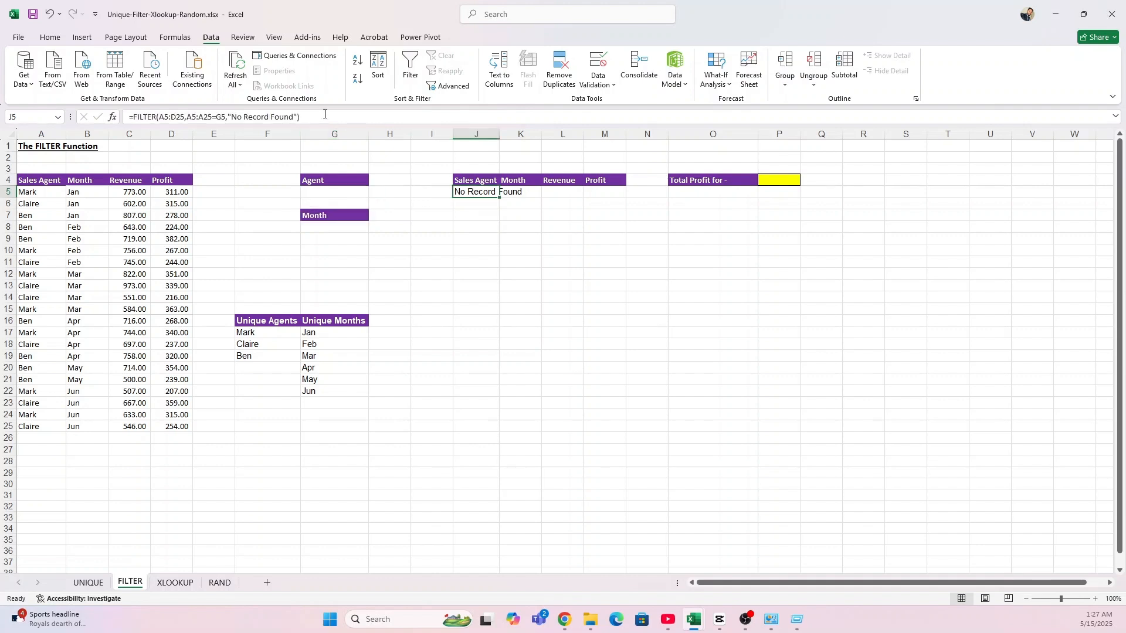
{"action": "left_click", "coordinate": [324, 115]}
Choose the second listed agent again in the Agent dropdown cell G5 and check the FILTER output.
{"action": "left_click", "coordinate": [348, 192]}
{"action": "left_click", "coordinate": [373, 191]}
{"action": "left_click", "coordinate": [354, 210]}
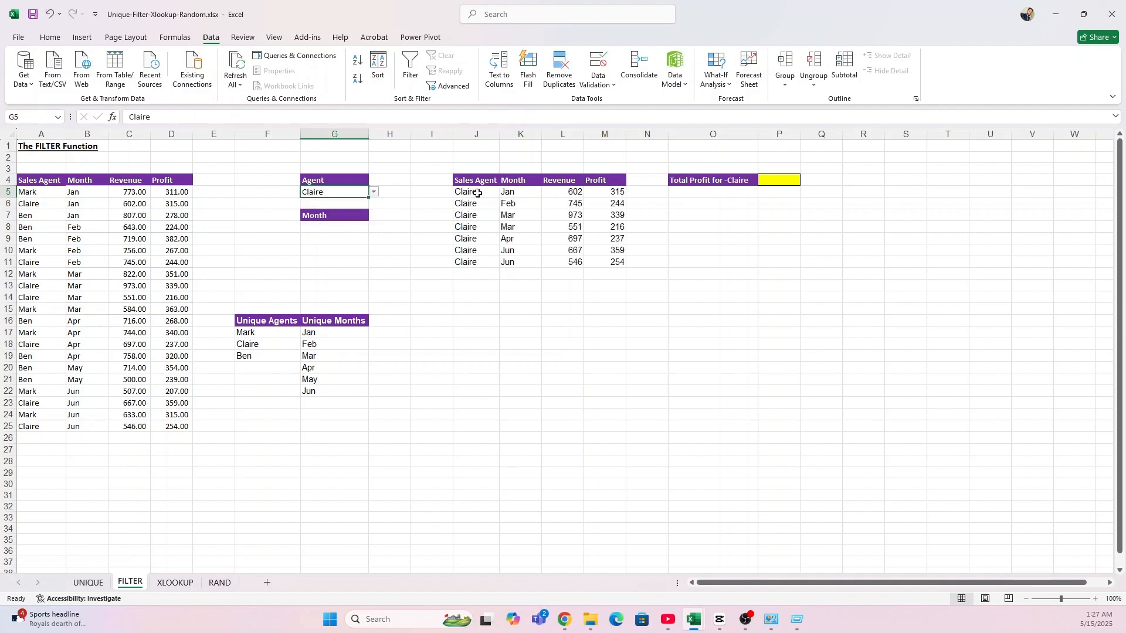
{"action": "left_click", "coordinate": [478, 192]}
Choose Mar in the Month dropdown cell G8.
{"action": "left_click", "coordinate": [326, 228]}
{"action": "left_click", "coordinate": [373, 228]}
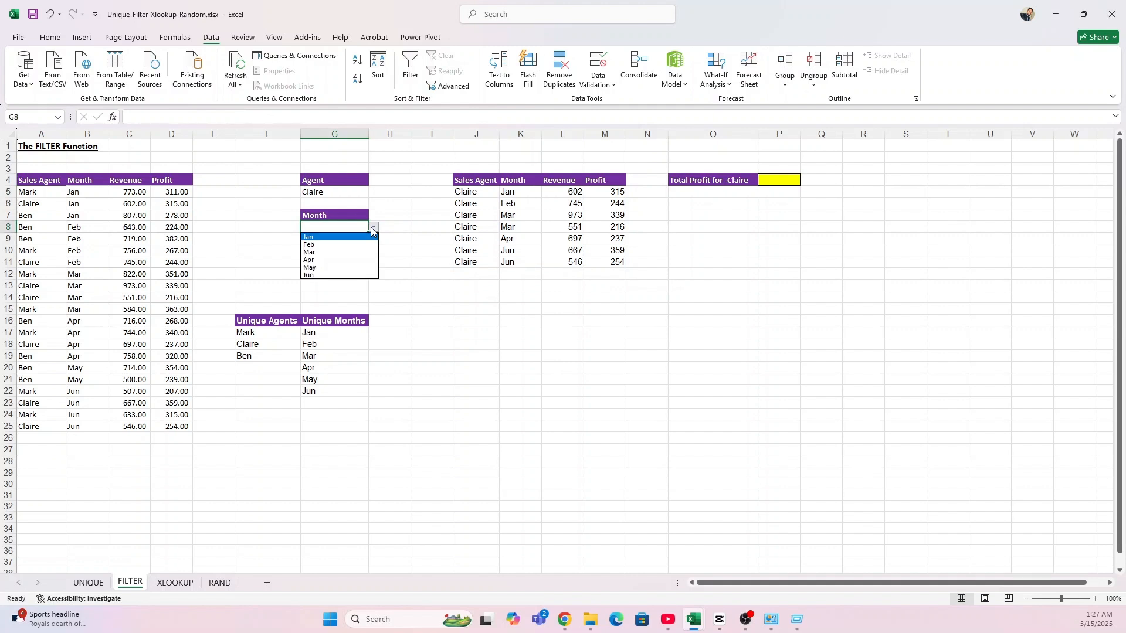
{"action": "left_click", "coordinate": [309, 252]}
{"action": "left_click", "coordinate": [478, 193]}
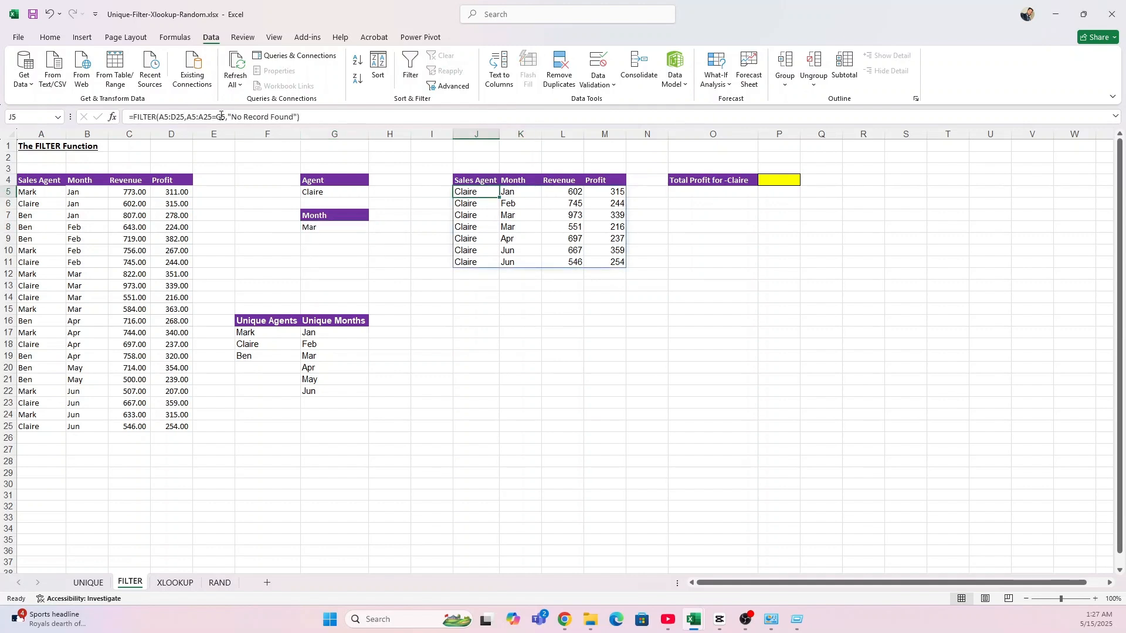
{"action": "left_click", "coordinate": [188, 117]}
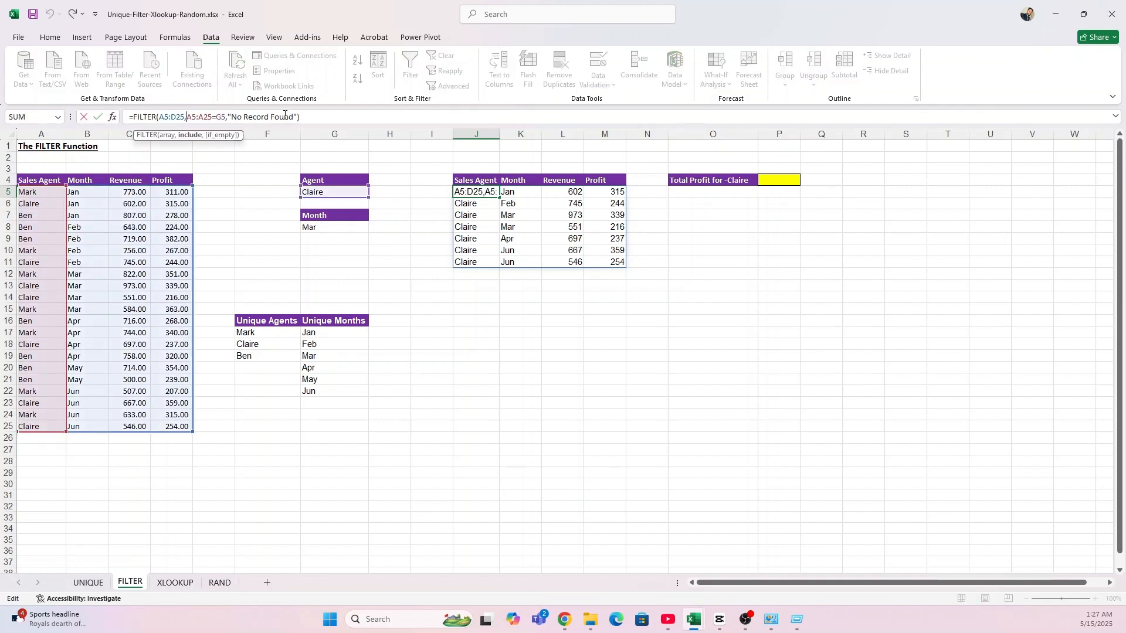
{"action": "type", "text": "("}
{"action": "left_click", "coordinate": [227, 117]}
{"action": "type", "text": ")"}
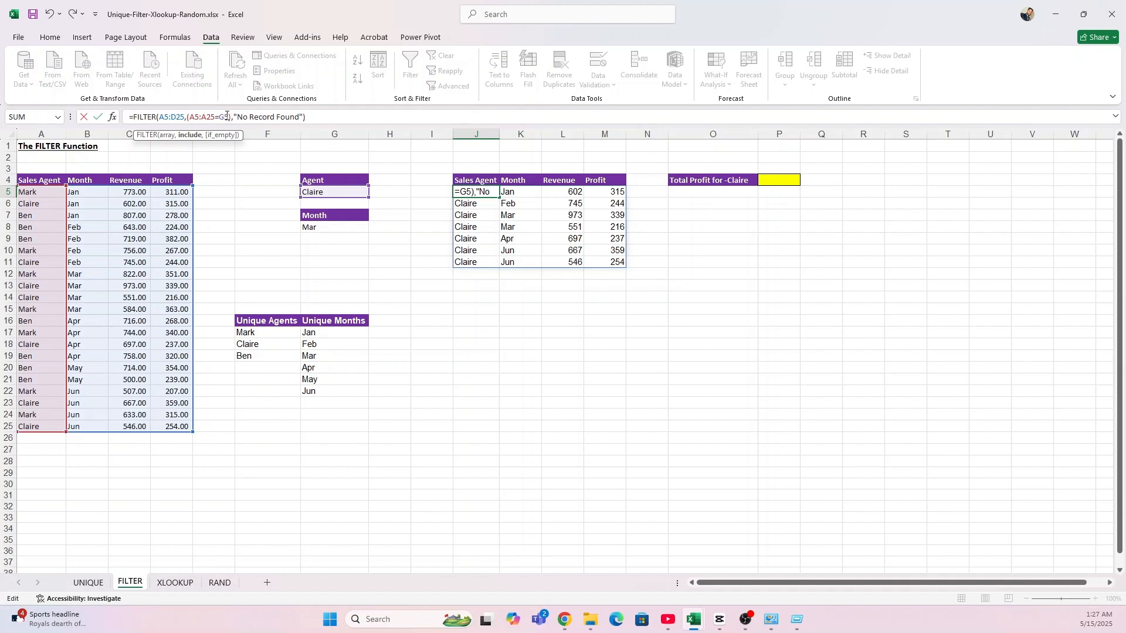
{"action": "key", "text": "Escape"}
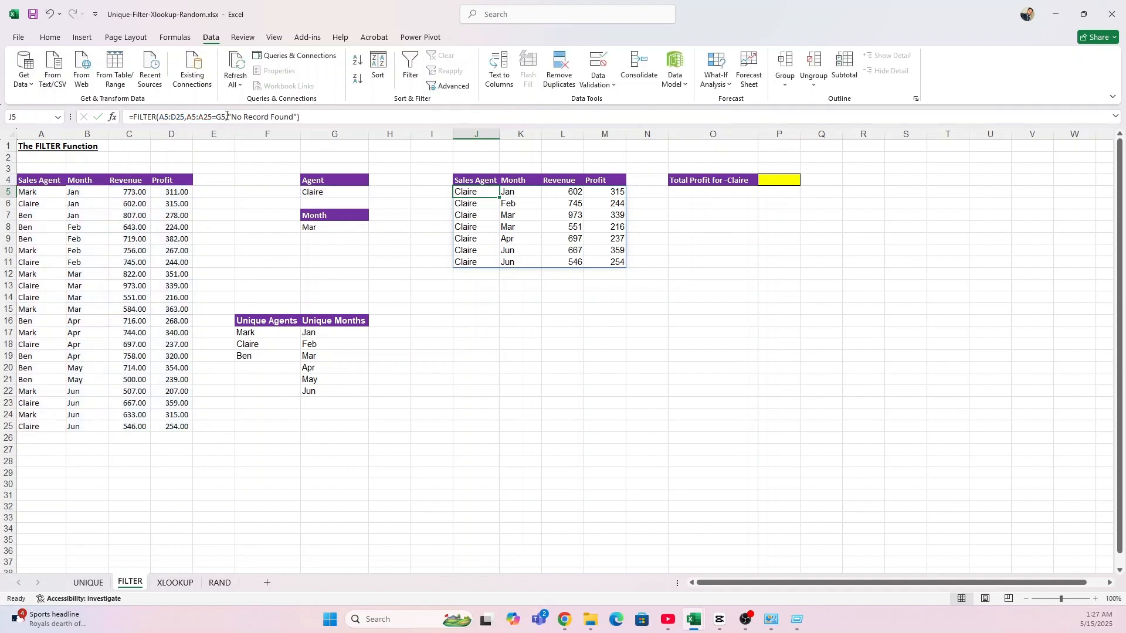
Delete the formula in J5 and start a new FILTER formula there with A5:D25 as the array.
{"action": "key", "text": "Delete"}
{"action": "type", "text": "="}
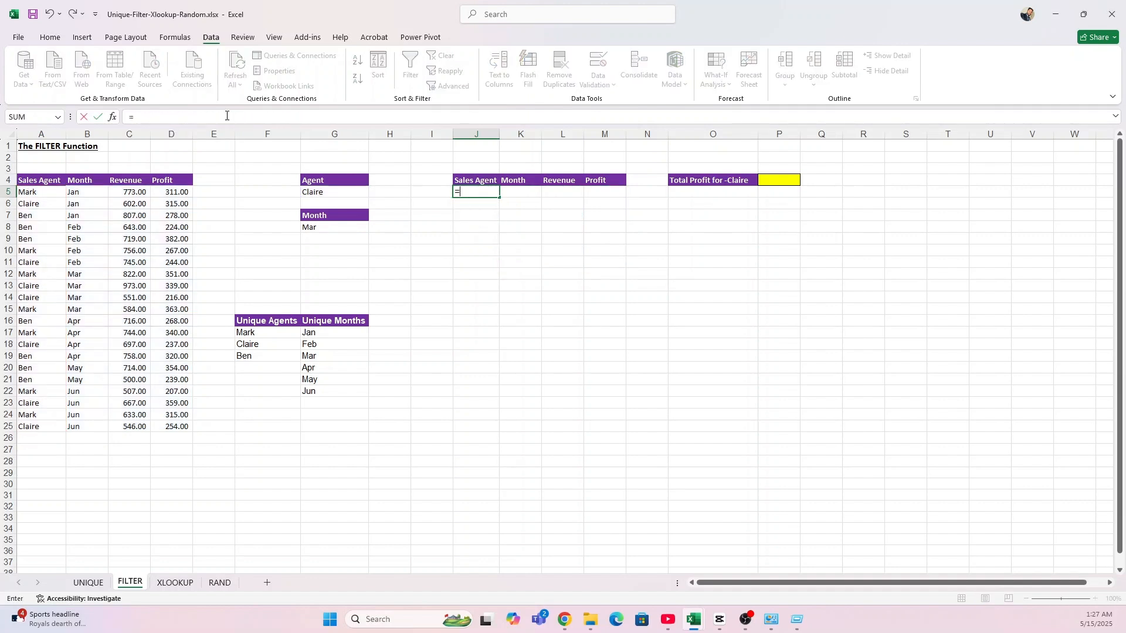
{"action": "type", "text": "filr"}
{"action": "key", "text": "BackSpace"}
{"action": "key", "text": "Tab"}
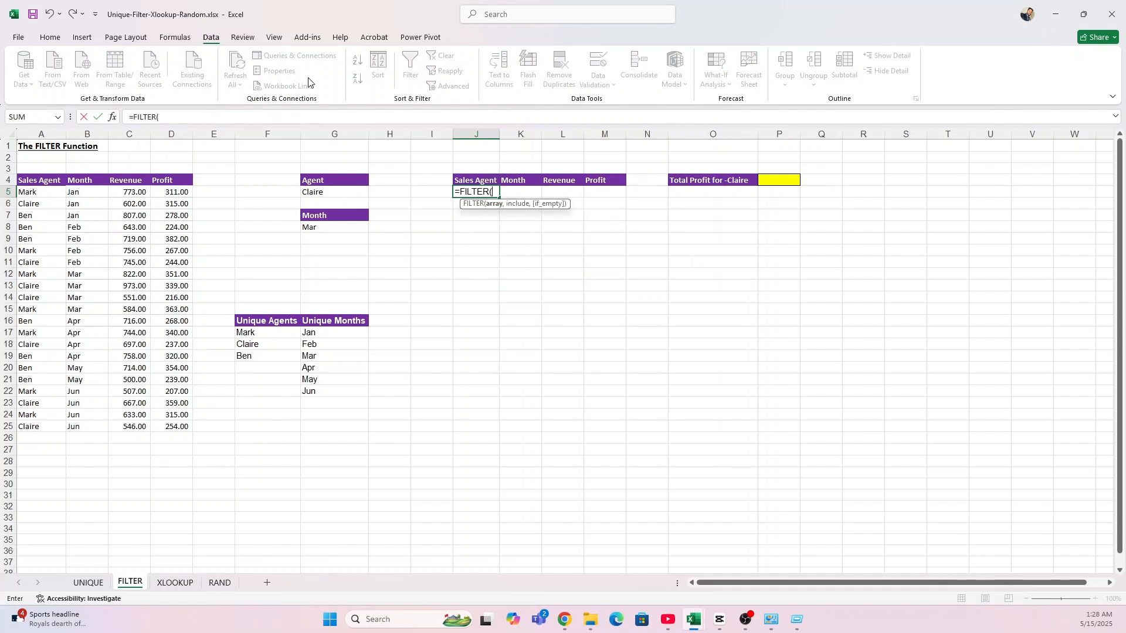
{"action": "left_click_drag", "start_coordinate": [30, 193], "coordinate": [179, 426]}
{"action": "left_click", "coordinate": [211, 115]}
{"action": "type", "text": ","}
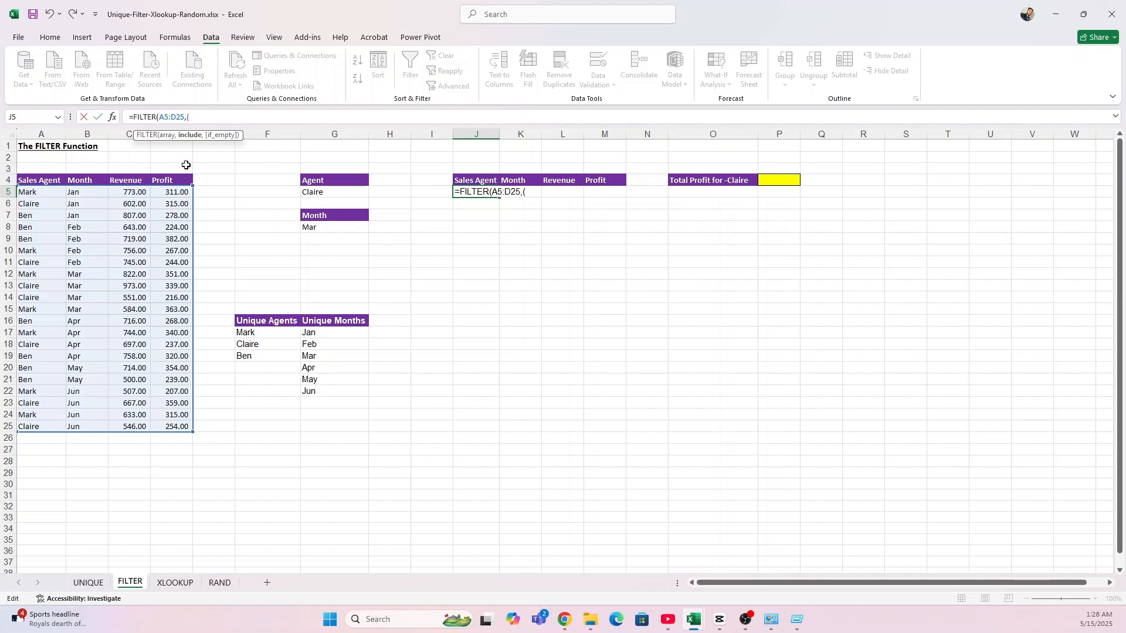
Add include criteria to the FILTER formula requiring A5:A25 to equal G5, multiplied by B5:B25 equal to G8.
{"action": "type", "text": "("}
{"action": "left_click_drag", "start_coordinate": [33, 194], "coordinate": [39, 426]}
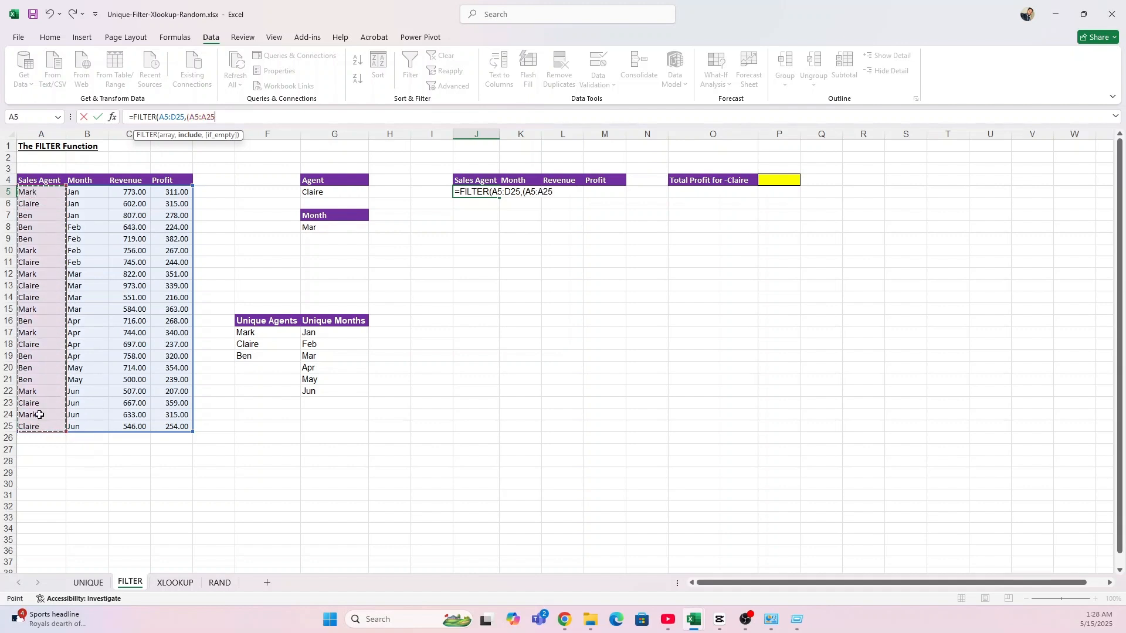
{"action": "type", "text": "="}
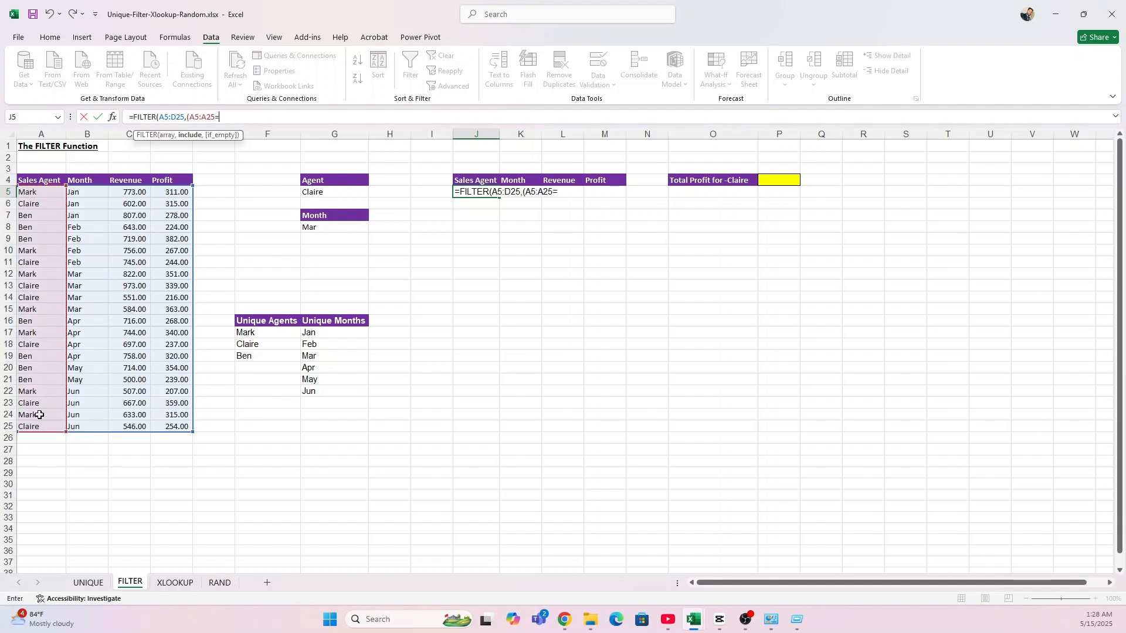
{"action": "left_click", "coordinate": [341, 191]}
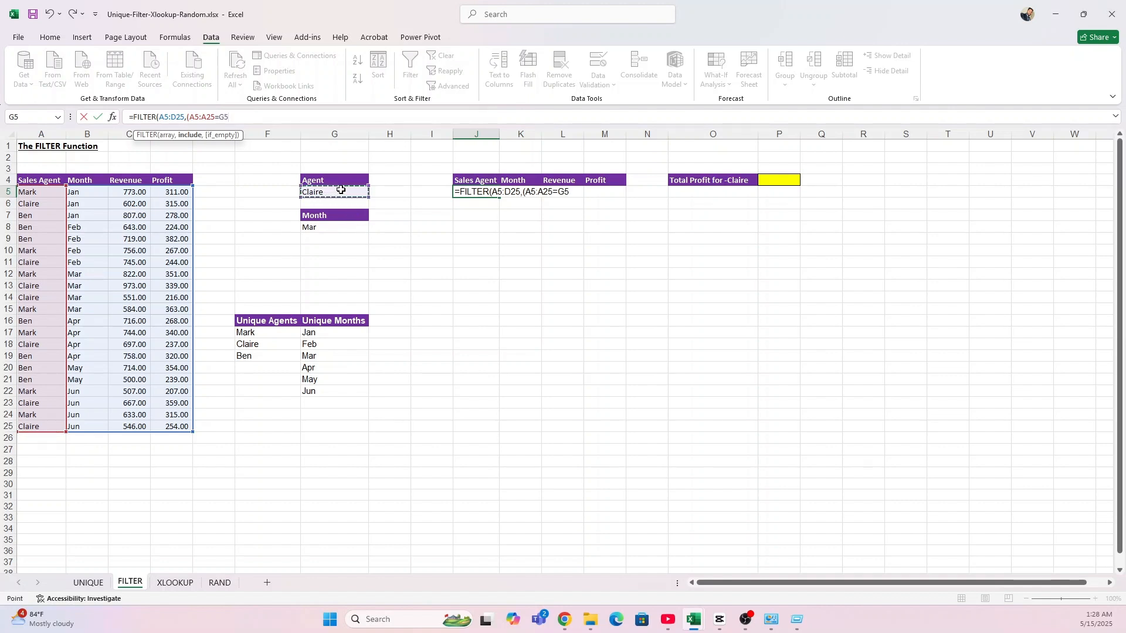
{"action": "type", "text": ")*("}
{"action": "left_click_drag", "start_coordinate": [92, 194], "coordinate": [88, 424]}
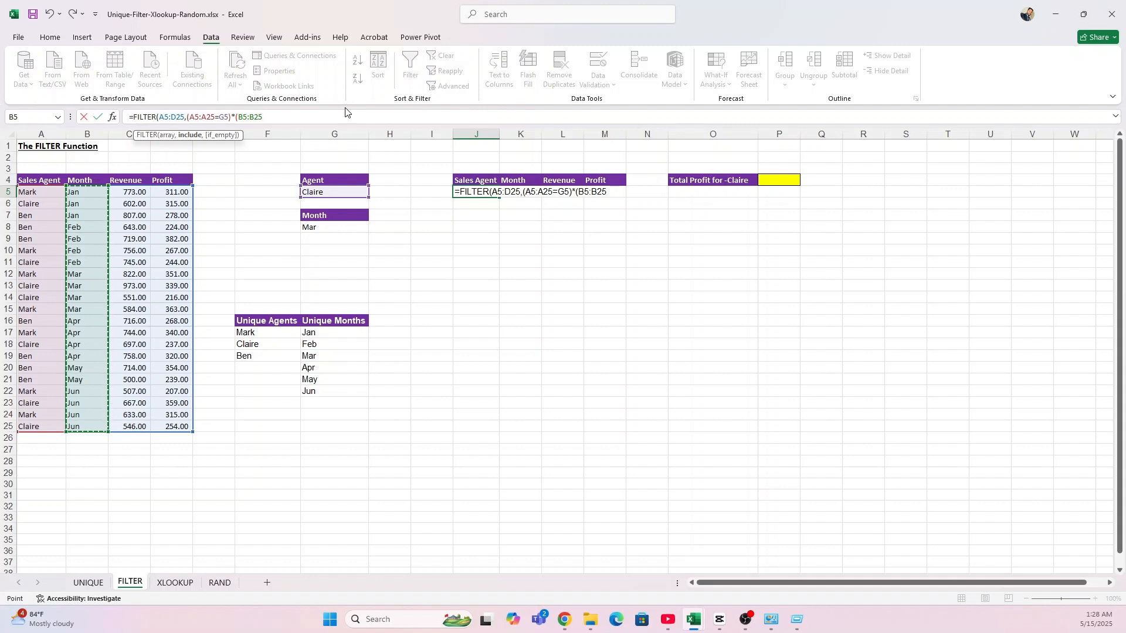
{"action": "type", "text": "="}
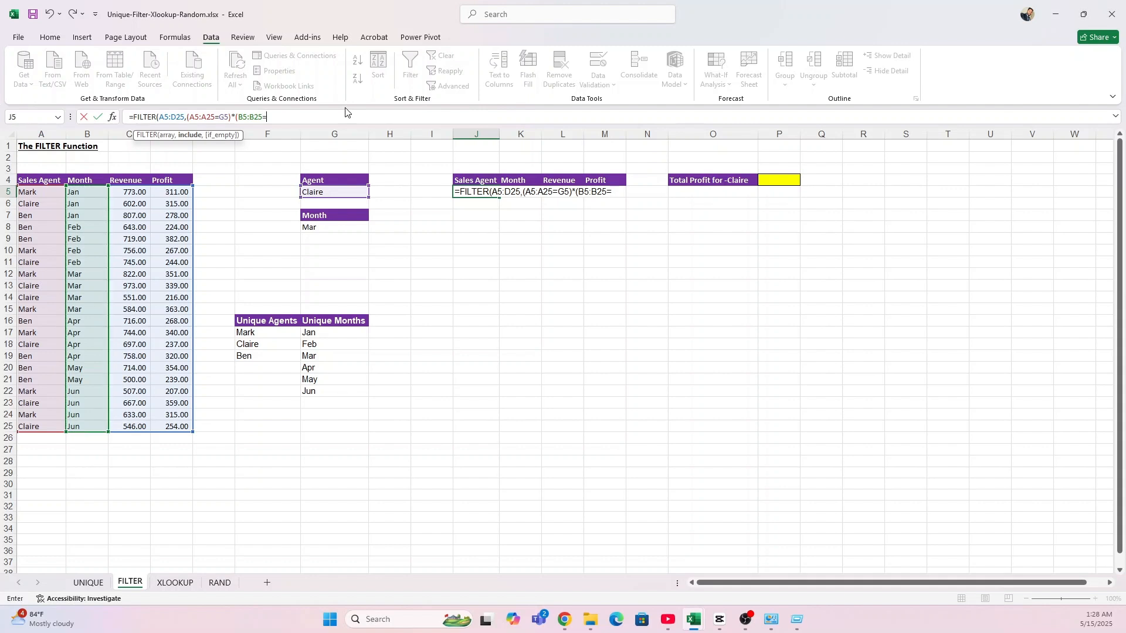
{"action": "left_click", "coordinate": [338, 228]}
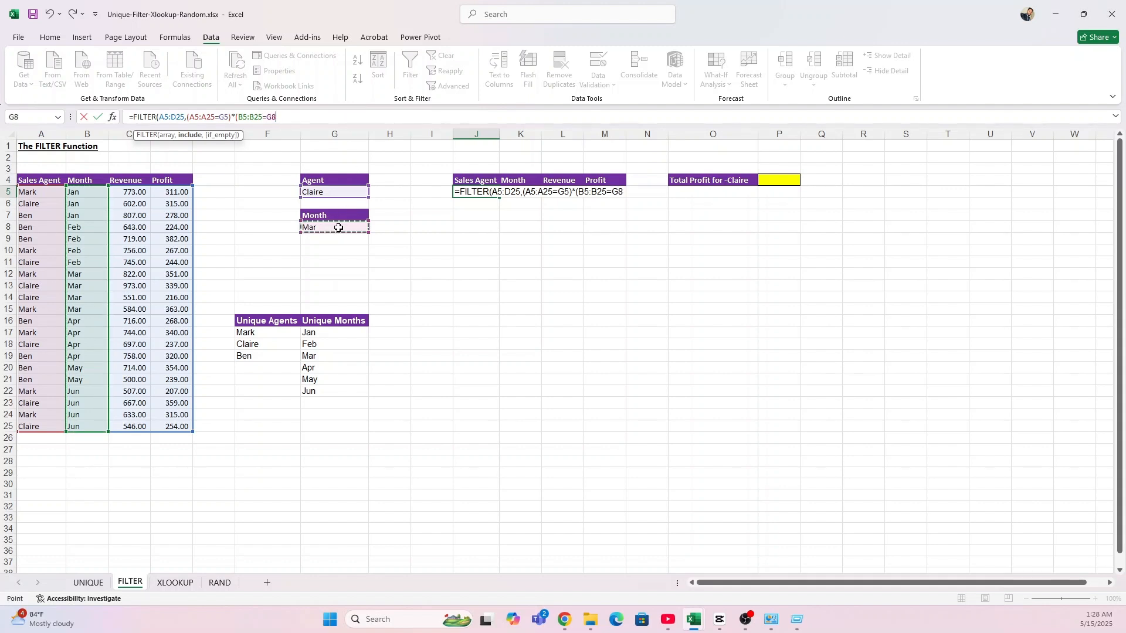
Finish the two-criteria FILTER formula with "No Record Found" as the if-empty value and check the rows against the selected agent and month.
{"action": "type", "text": "),\"No Re"}
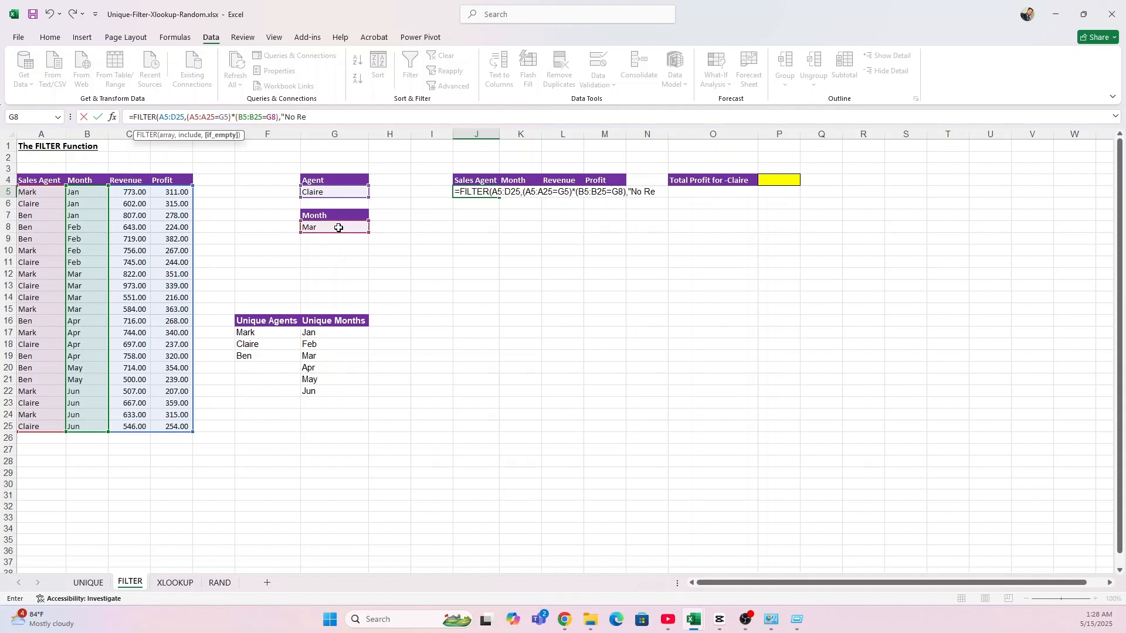
{"action": "type", "text": "cord Found\")"}
{"action": "key", "text": "Return"}
{"action": "key", "text": "Up"}
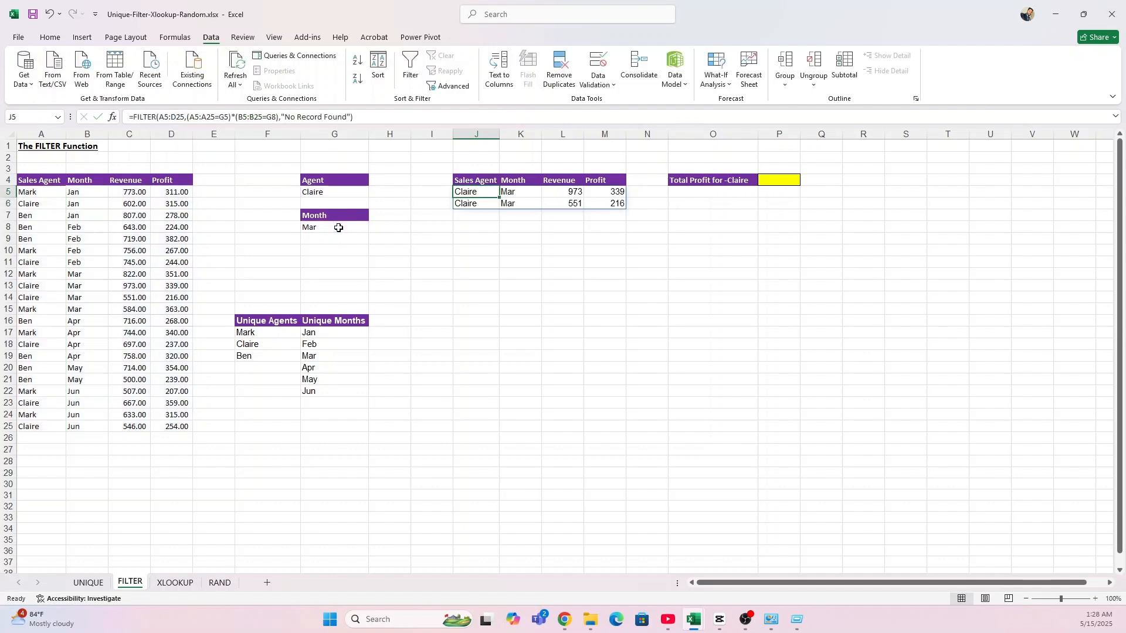
{"action": "left_click", "coordinate": [340, 226]}
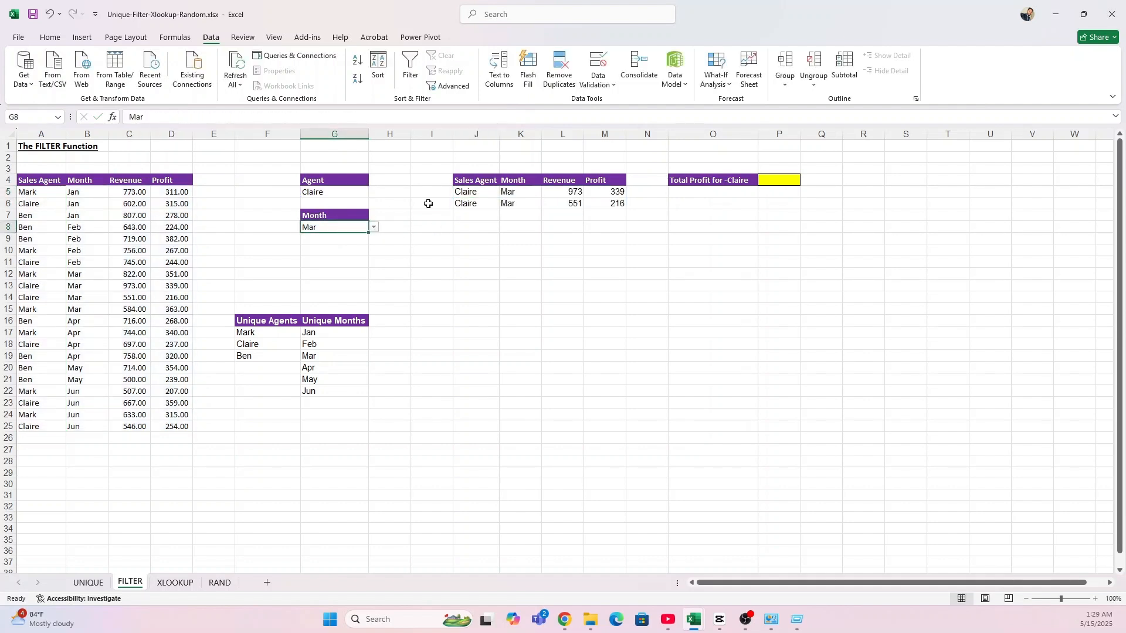
{"action": "left_click", "coordinate": [465, 195]}
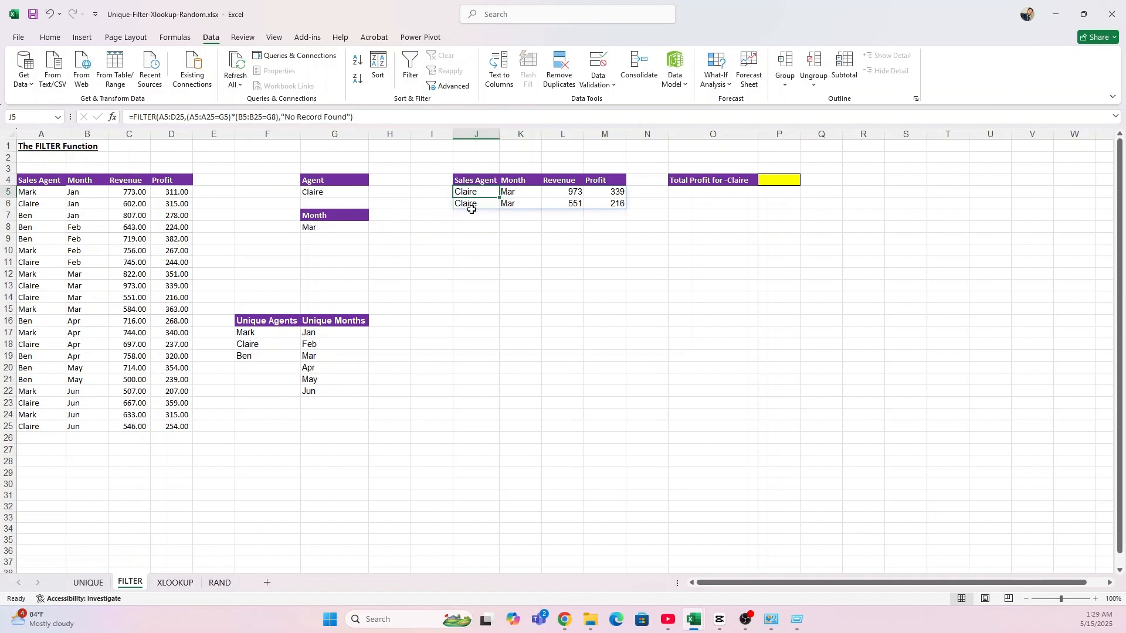
{"action": "left_click", "coordinate": [342, 226]}
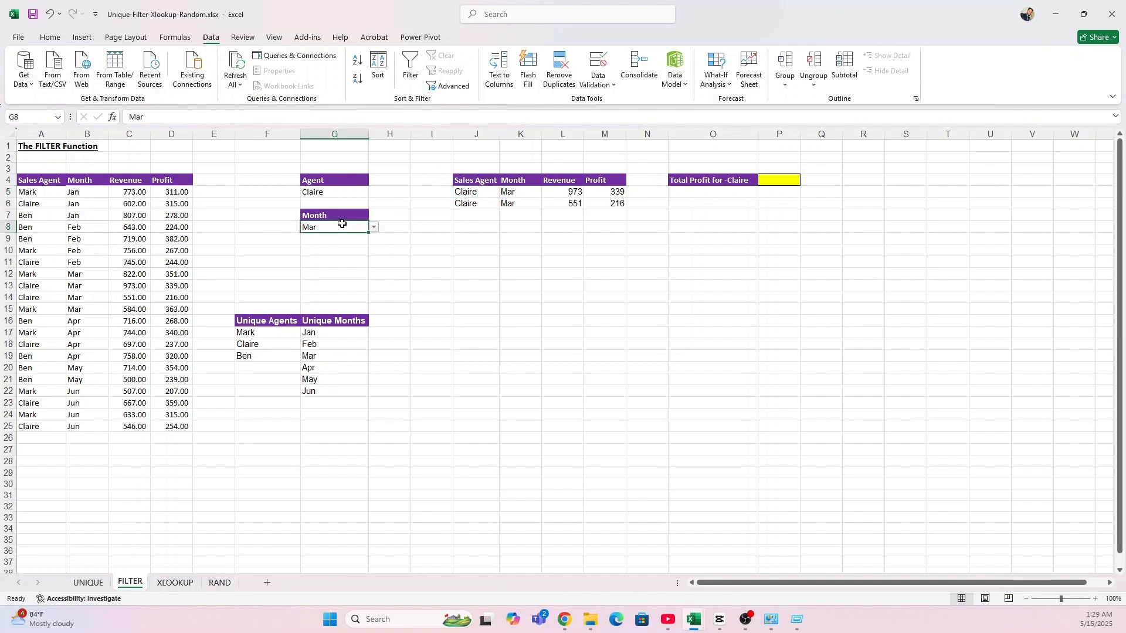
{"action": "left_click", "coordinate": [334, 192]}
{"action": "left_click", "coordinate": [344, 230]}
Enter a SUMIF formula in P4 that totals the profits in D5:D25 where A5:A25 matches the agent in G5.
{"action": "left_click", "coordinate": [789, 182]}
{"action": "type", "text": "=SUMIF("}
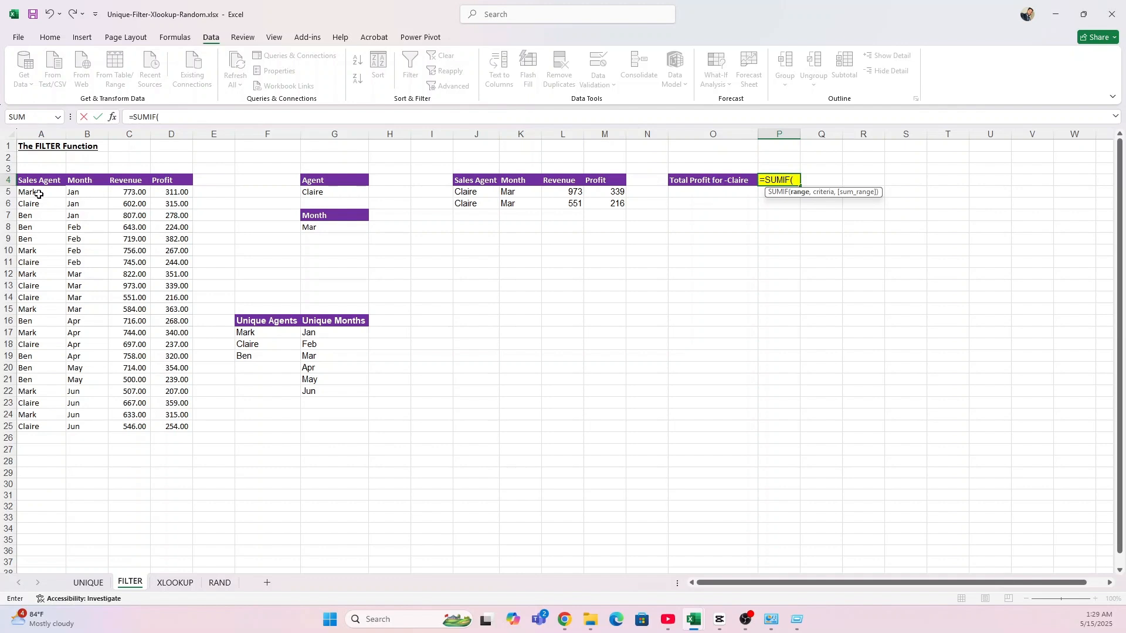
{"action": "left_click_drag", "start_coordinate": [39, 193], "coordinate": [35, 415]}
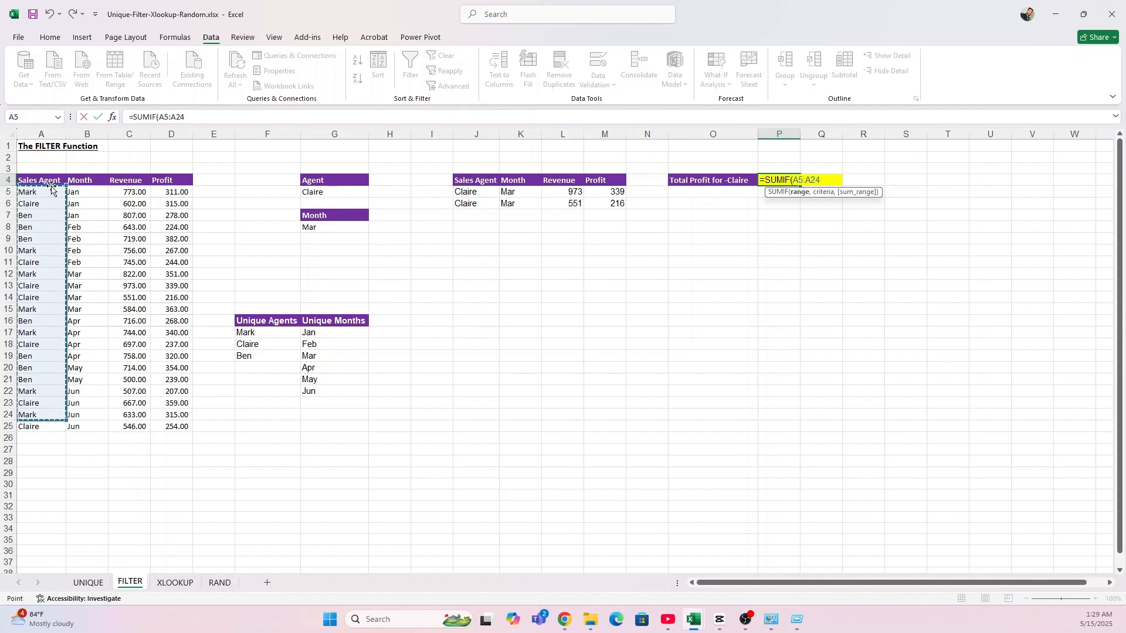
{"action": "left_click_drag", "start_coordinate": [47, 191], "coordinate": [37, 428]}
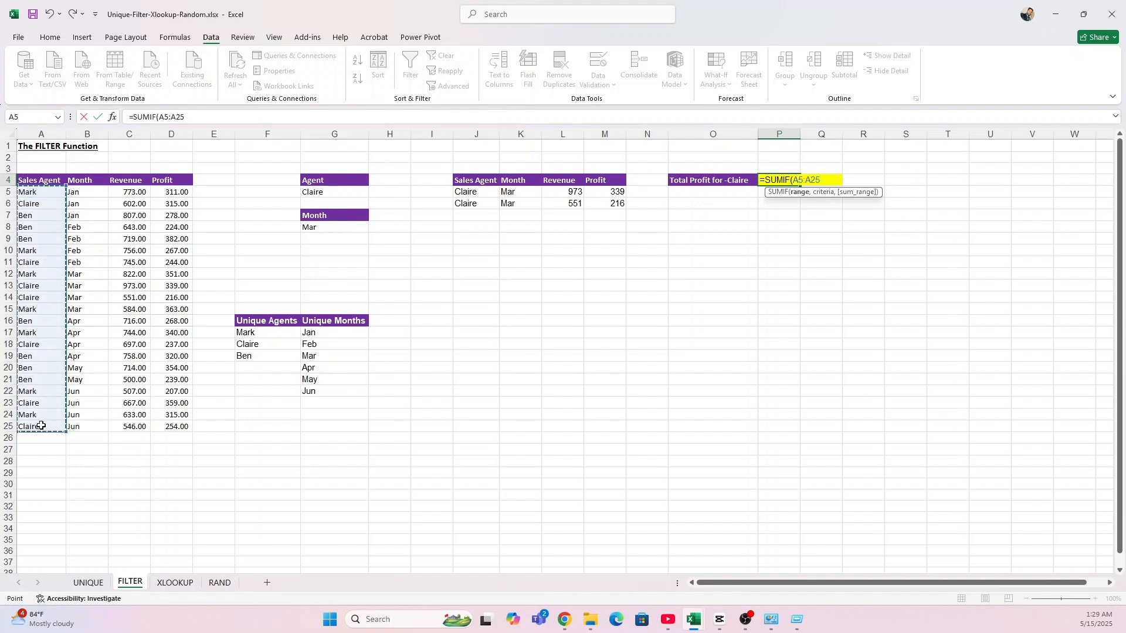
{"action": "type", "text": ","}
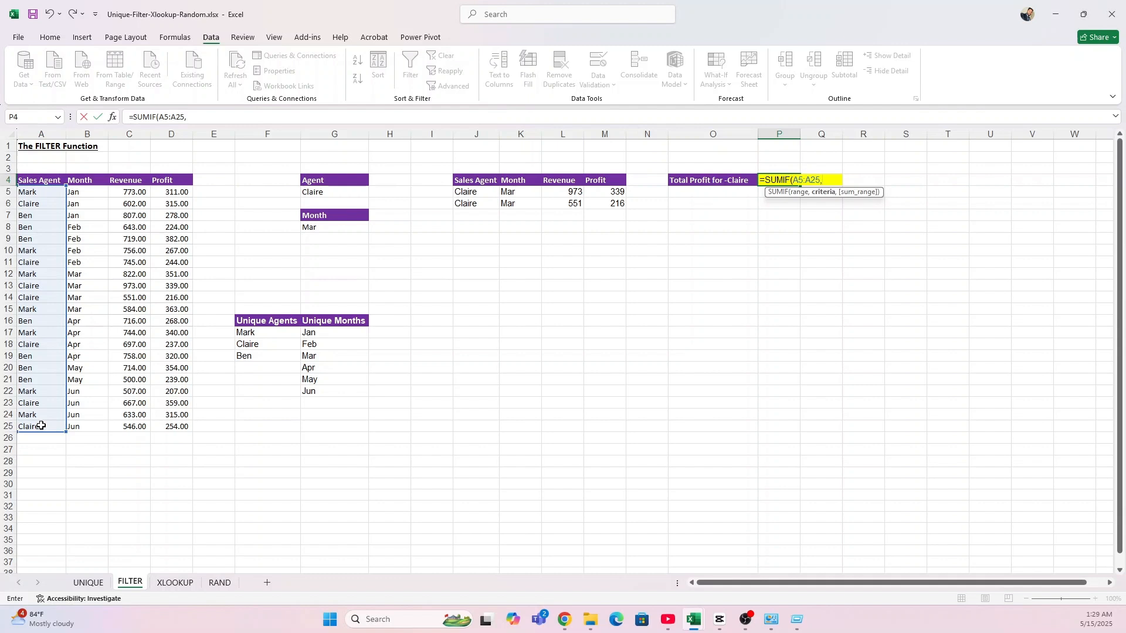
{"action": "left_click", "coordinate": [322, 192]}
{"action": "type", "text": ","}
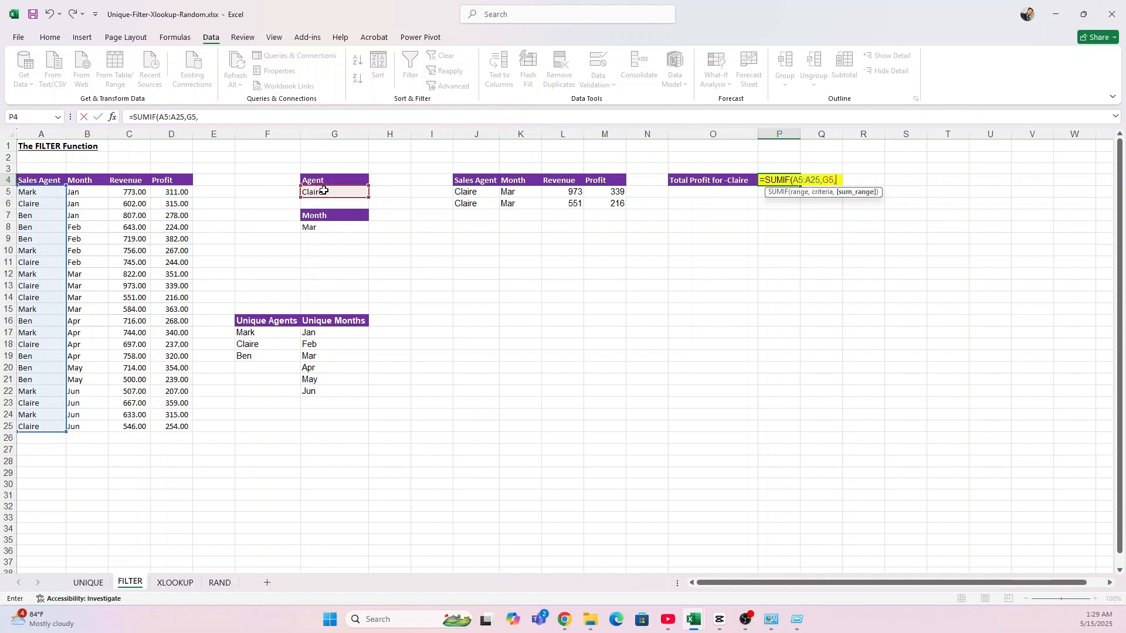
{"action": "left_click_drag", "start_coordinate": [171, 188], "coordinate": [168, 422]}
{"action": "type", "text": ")"}
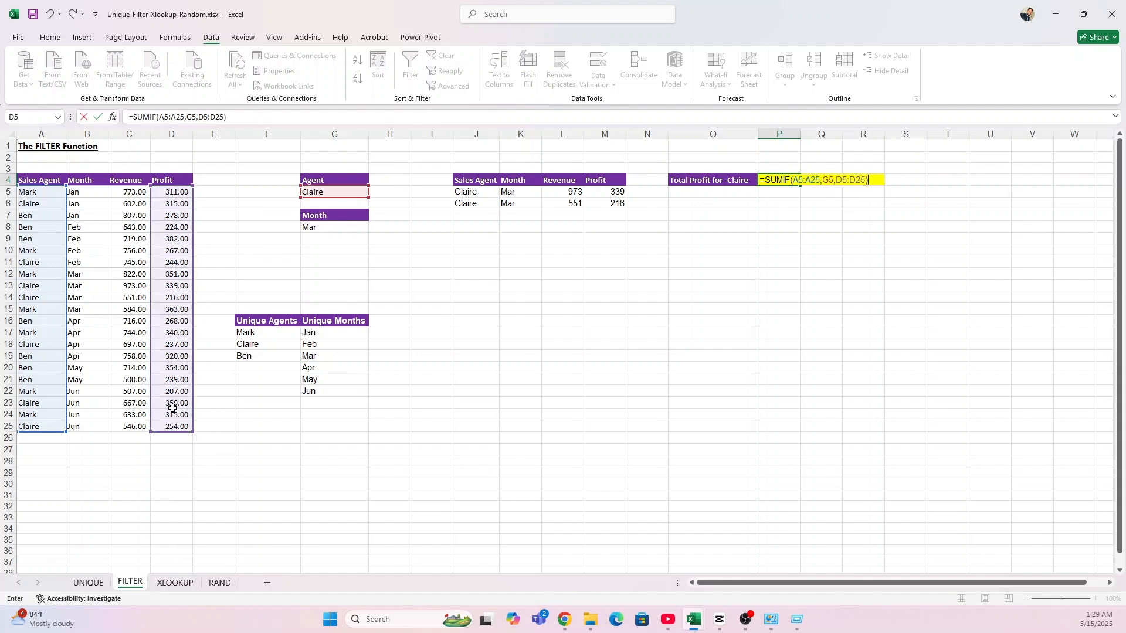
{"action": "key", "text": "Return"}
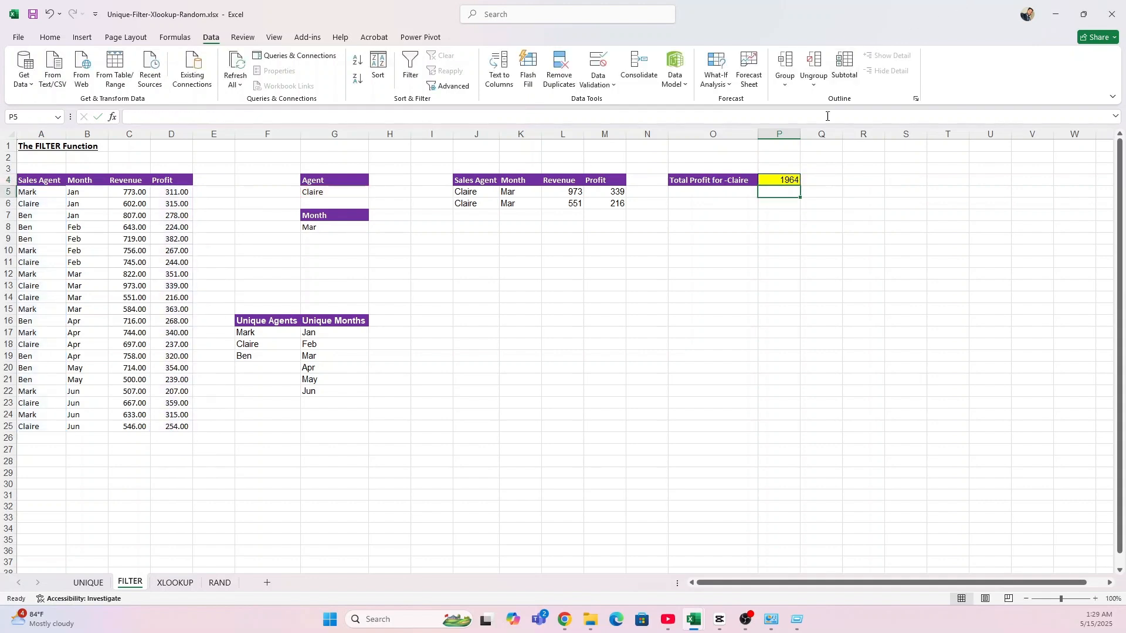